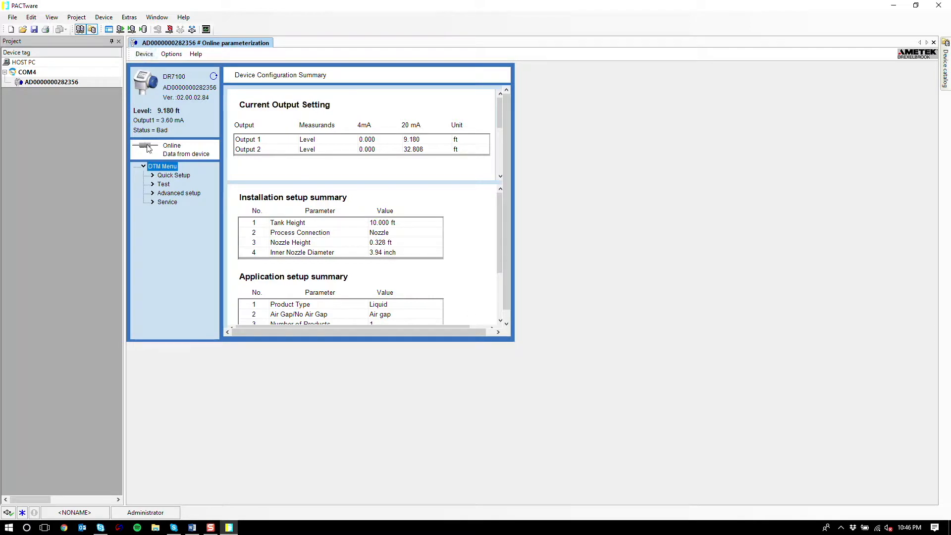
Open the device login and choose Supervisor as the access level.
left_click(171, 54)
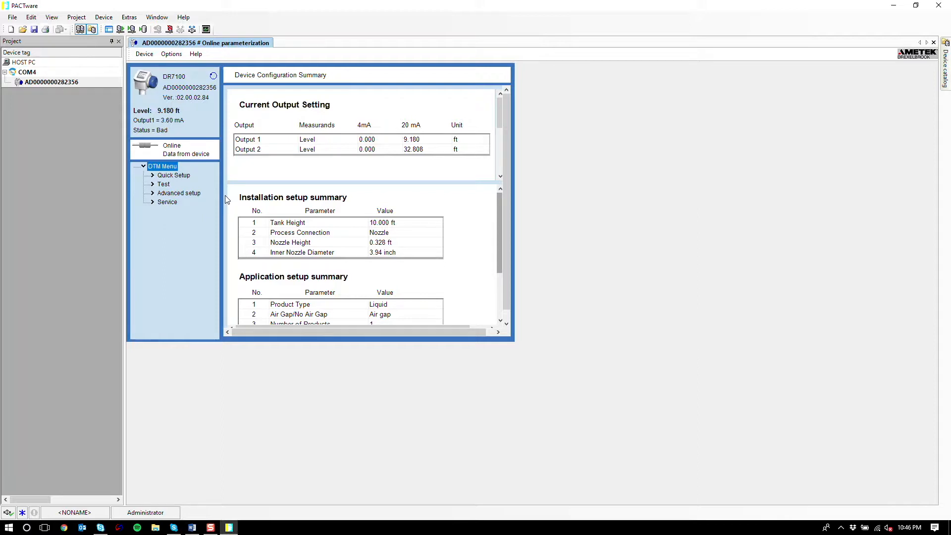
left_click(179, 54)
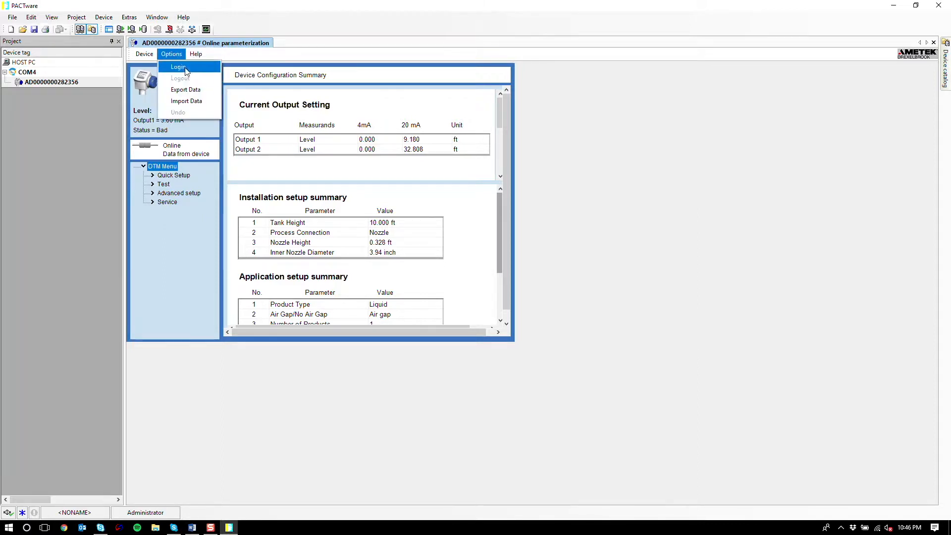
left_click(202, 70)
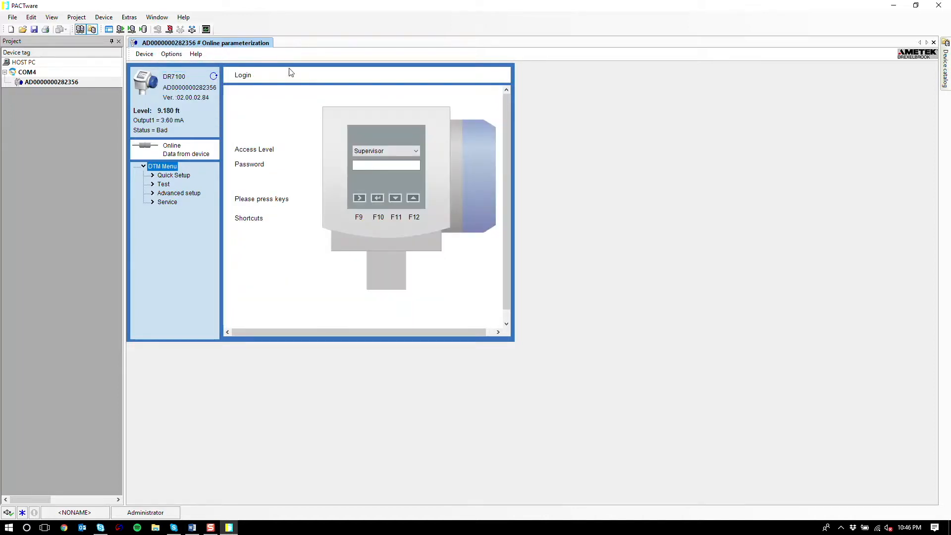
left_click(418, 151)
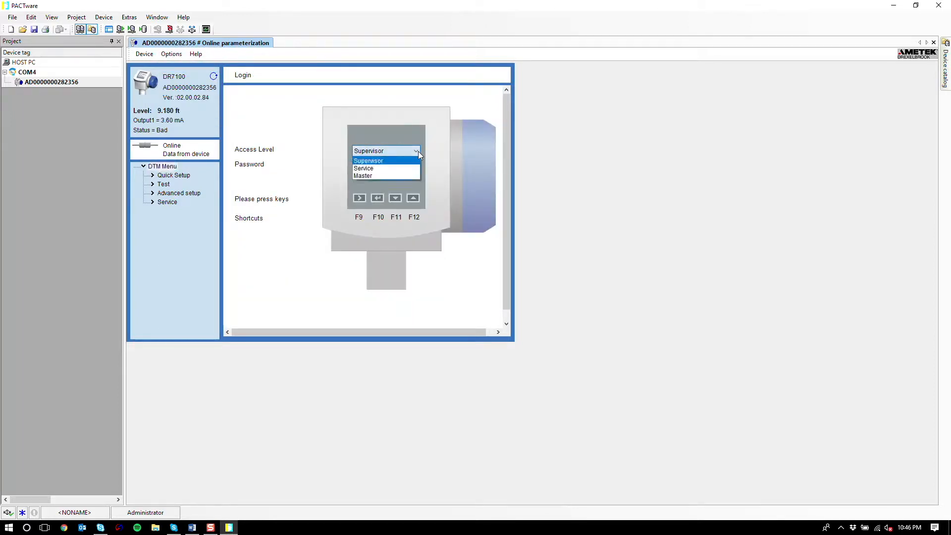
left_click(393, 161)
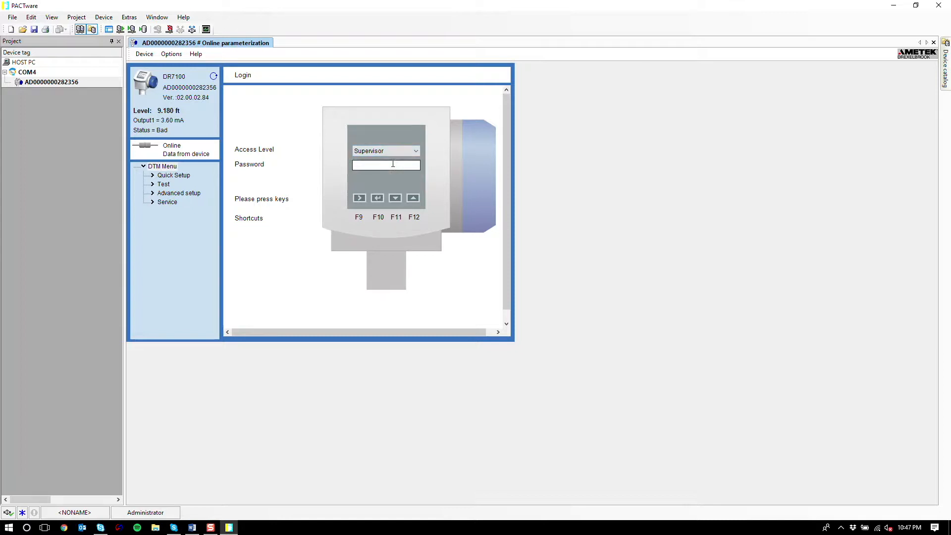
Enter the Supervisor password with the device's key sequence and confirm the login.
left_click(393, 165)
left_click(359, 199)
left_click(395, 198)
left_click(412, 200)
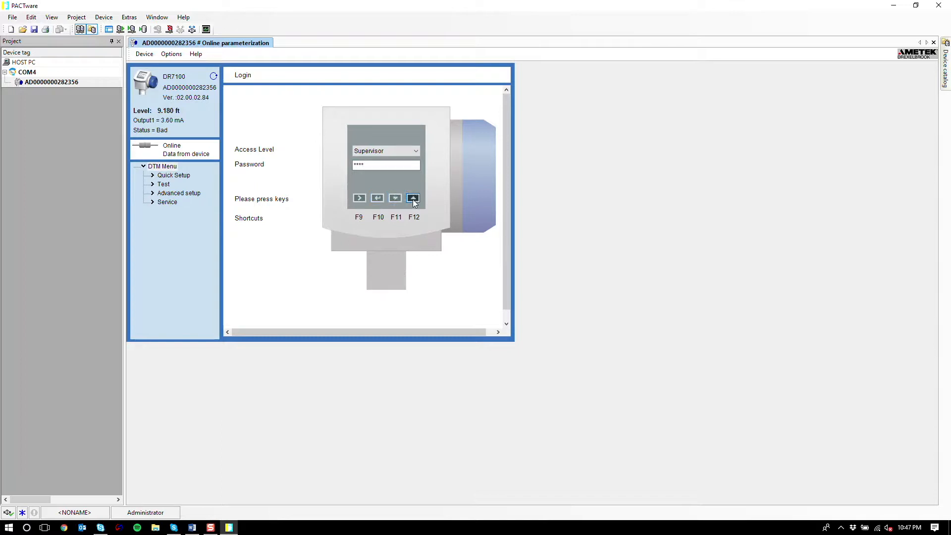
left_click(356, 200)
left_click(376, 201)
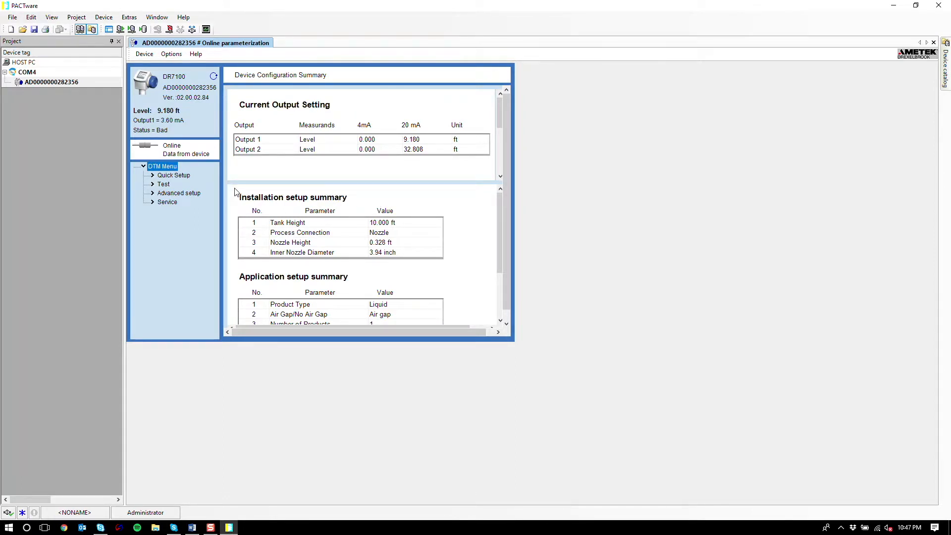
Start the Complete quick setup and proceed into its application setup.
left_click(175, 175)
double_click(176, 175)
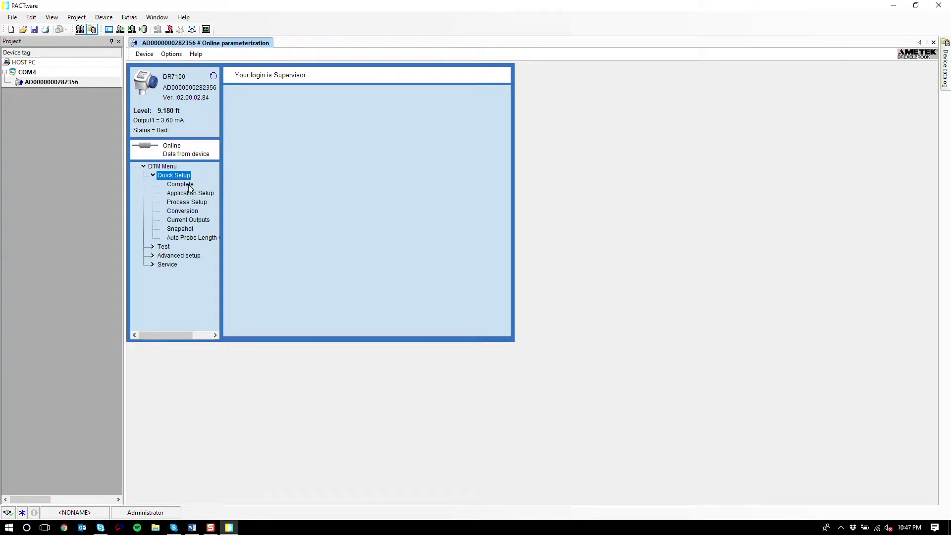
left_click(180, 184)
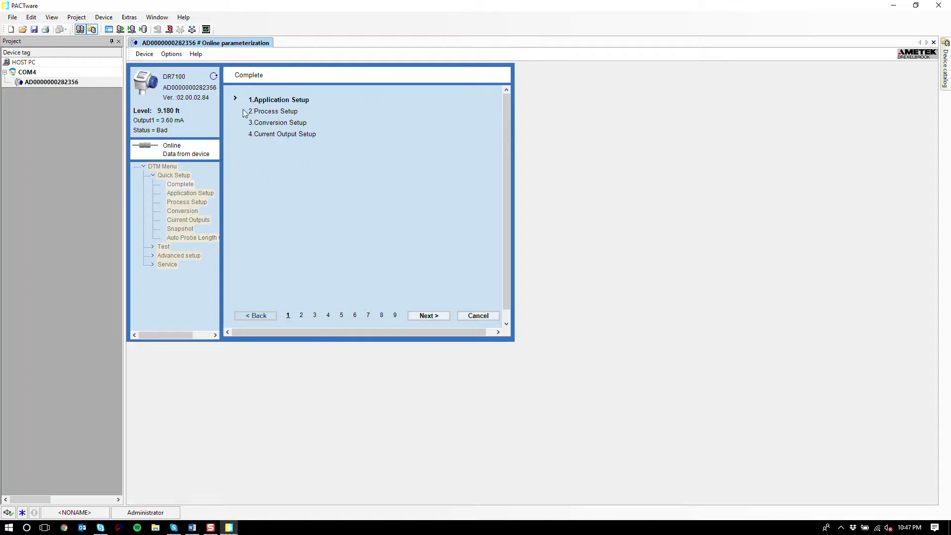
left_click(429, 317)
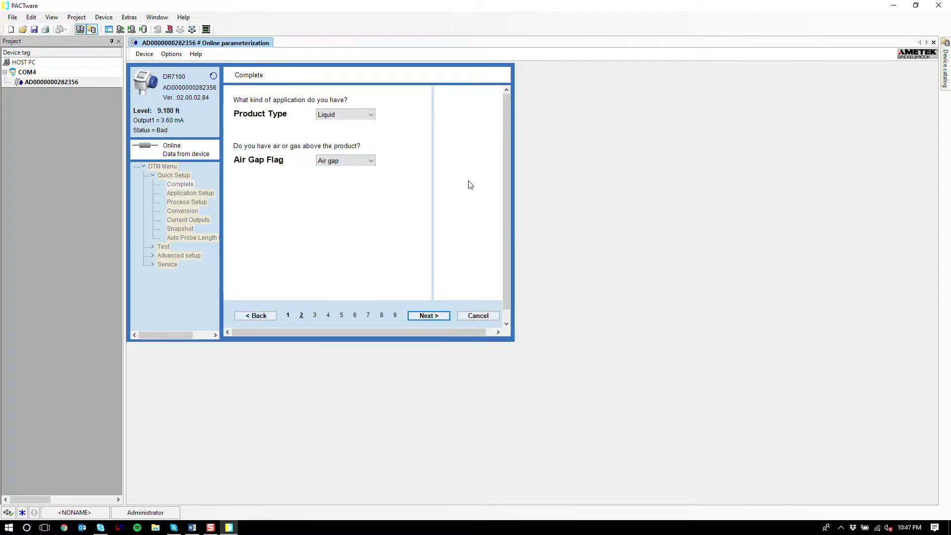
Set the product type to Liquid and the air gap flag to Air gap, and continue.
left_click(366, 119)
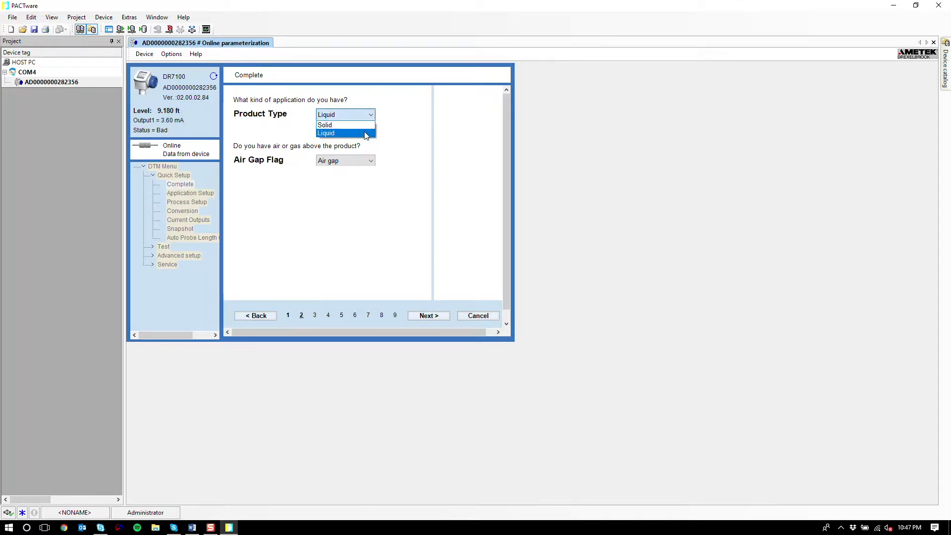
left_click(366, 134)
left_click(369, 165)
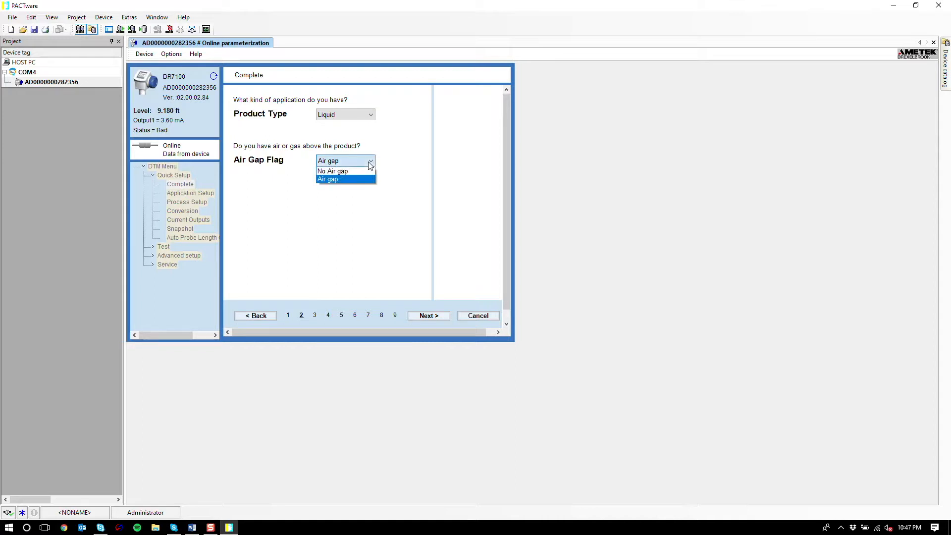
left_click(349, 179)
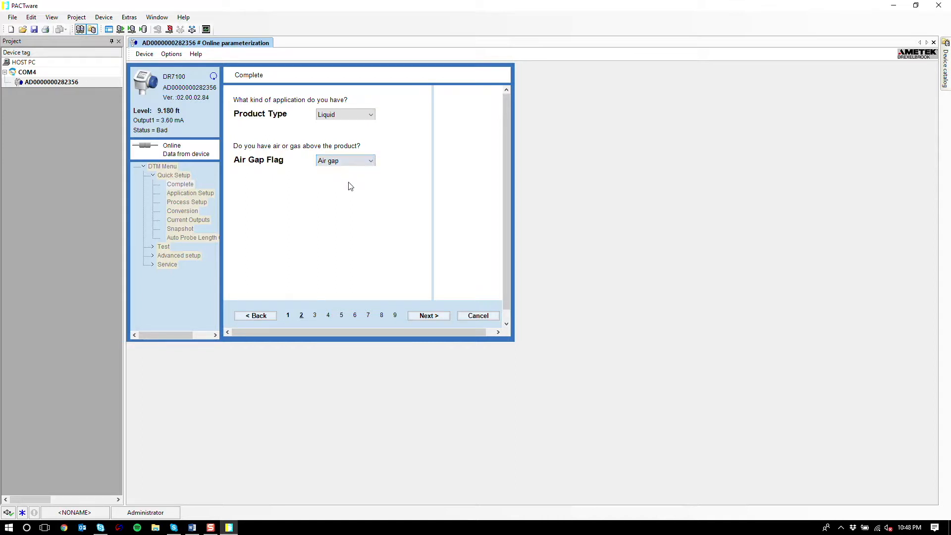
left_click(426, 317)
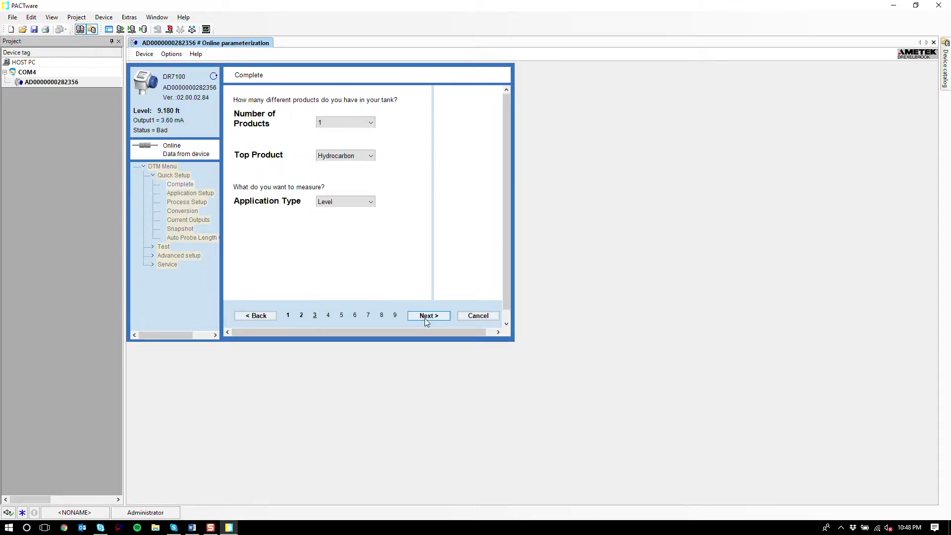
Set 1 product, a Water based top product and the Level application type, and complete the application setup.
left_click(358, 123)
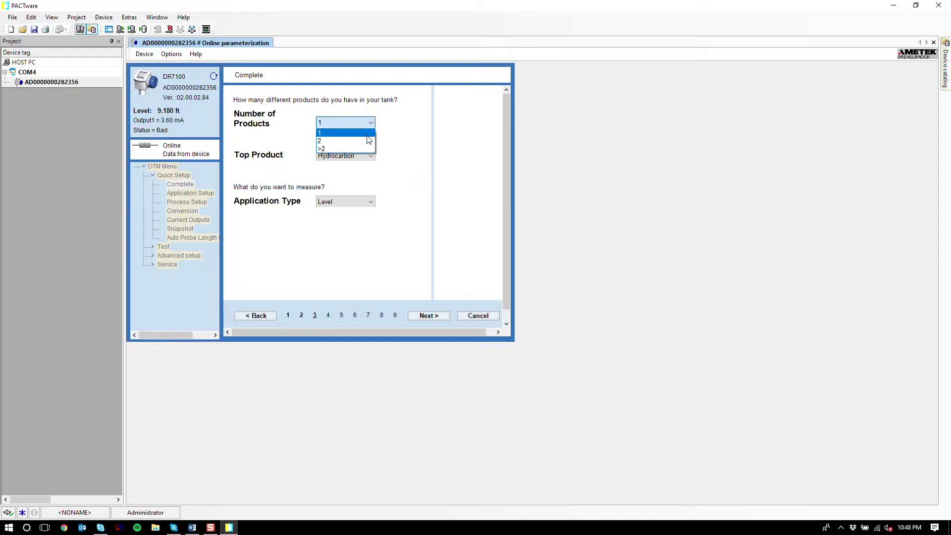
left_click(336, 136)
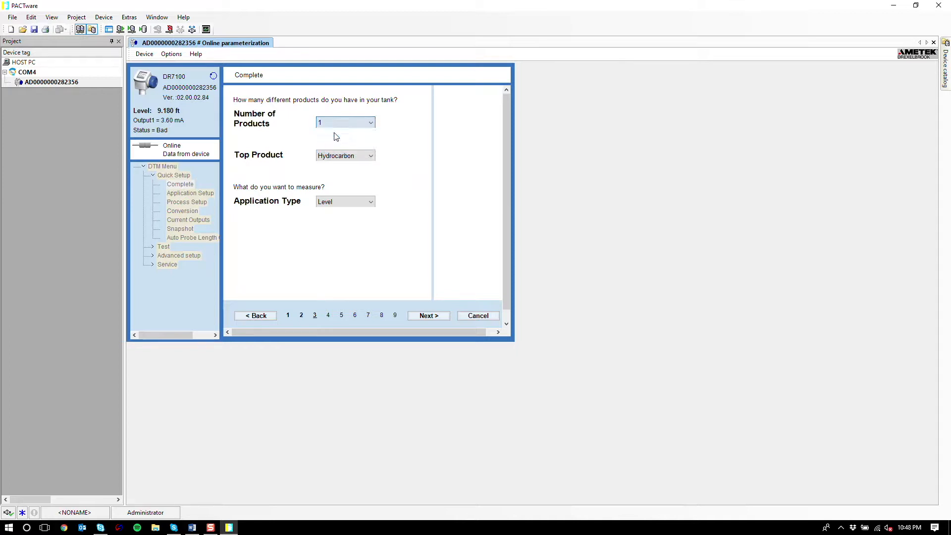
left_click(369, 156)
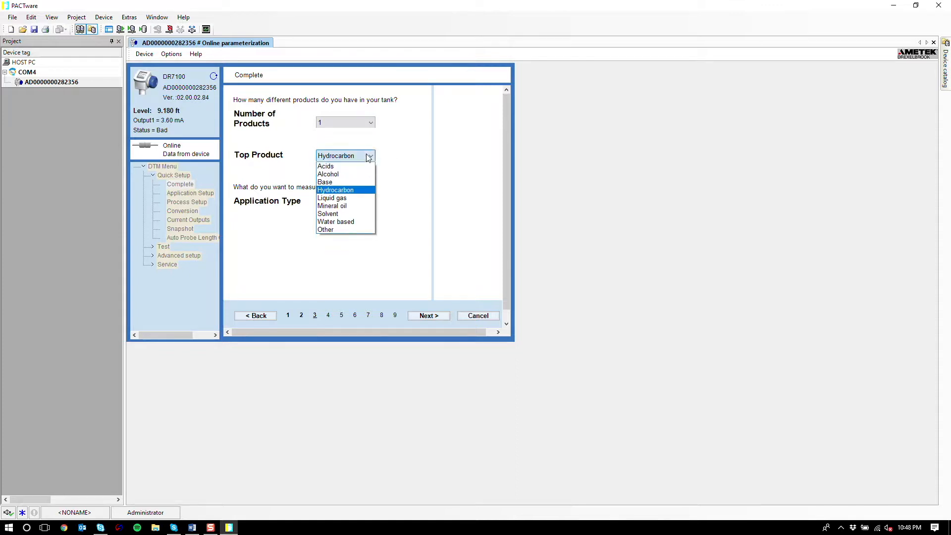
left_click(364, 222)
left_click(361, 202)
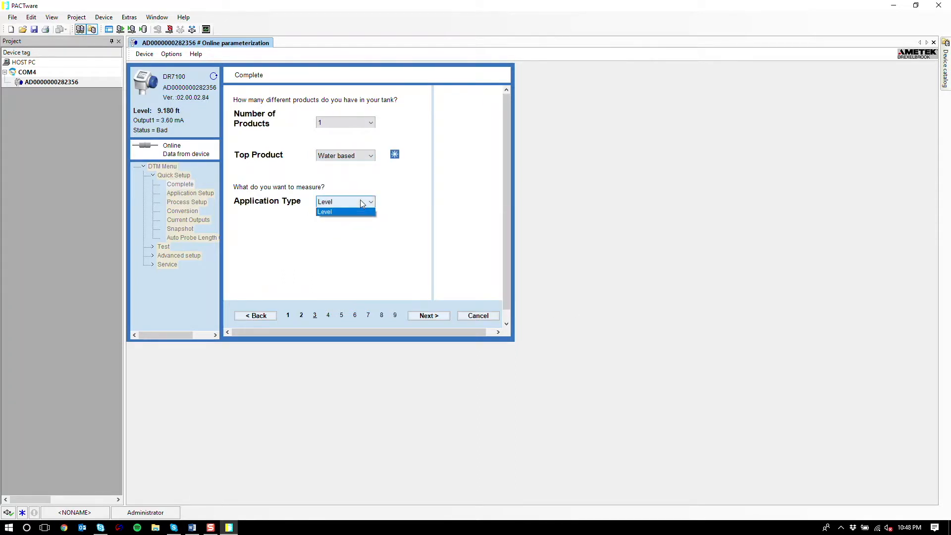
left_click(363, 213)
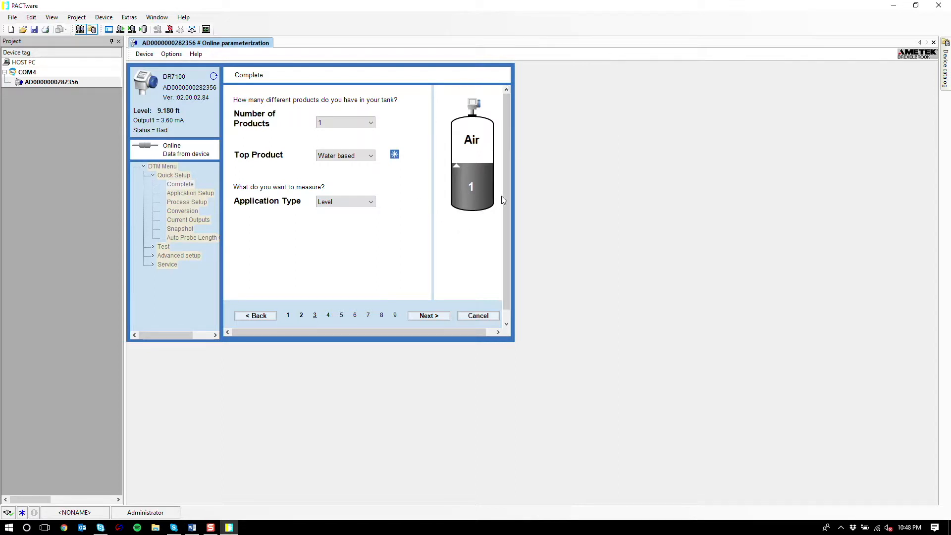
left_click(426, 320)
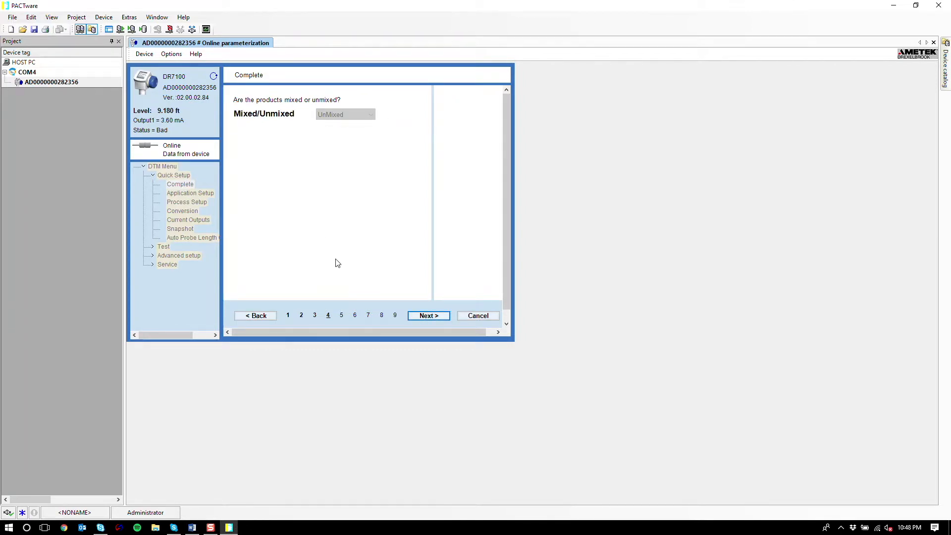
left_click(436, 317)
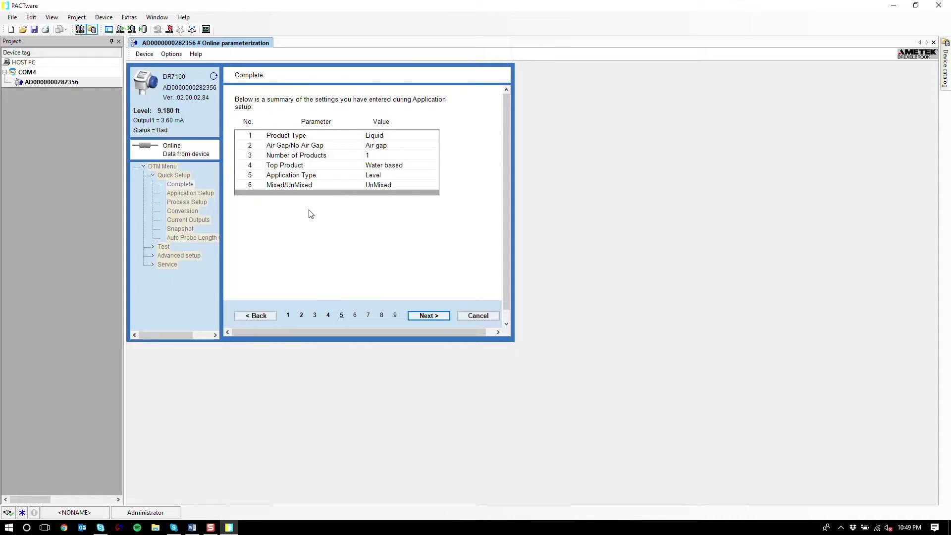
left_click(441, 319)
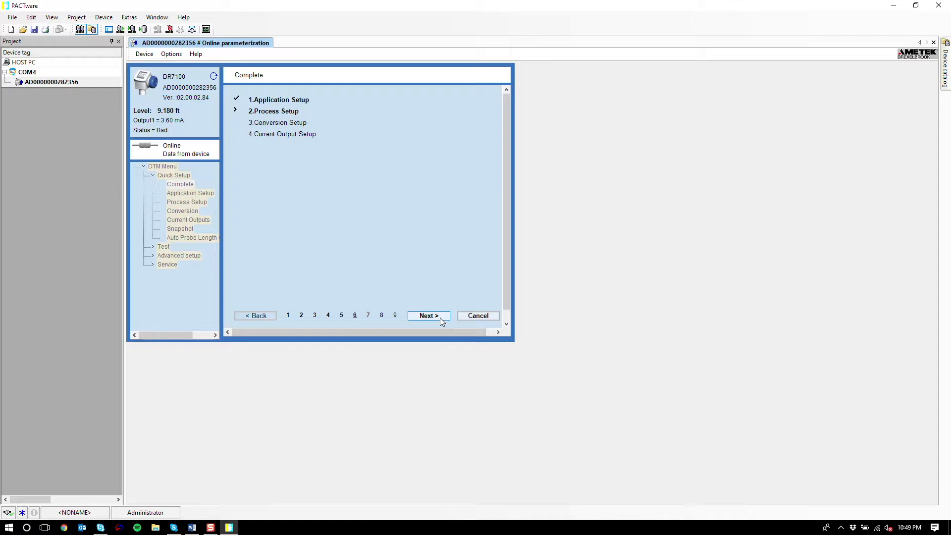
In the process setup, set the tank height to 20.00 ft and keep Nozzle as the process connection.
left_click(442, 320)
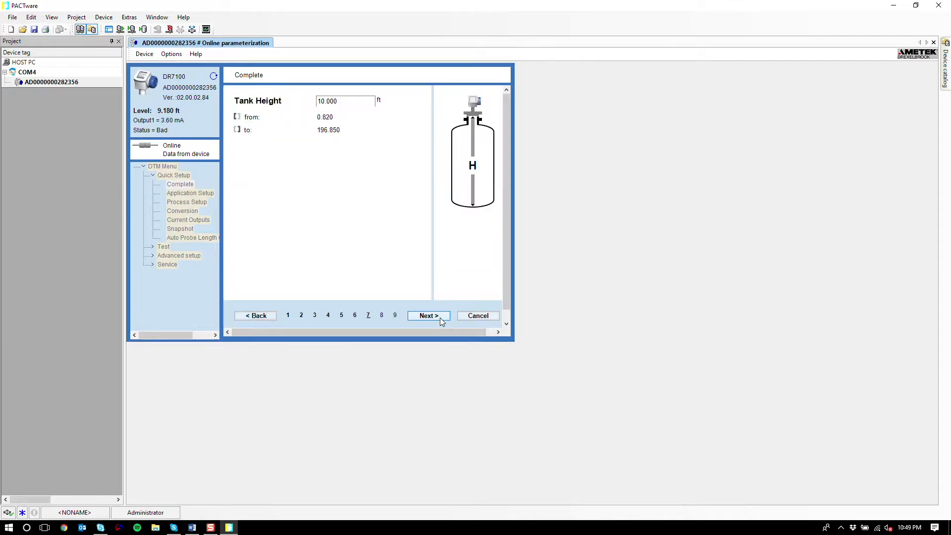
left_click_drag(344, 101, 273, 94)
type("20.00")
left_click(433, 322)
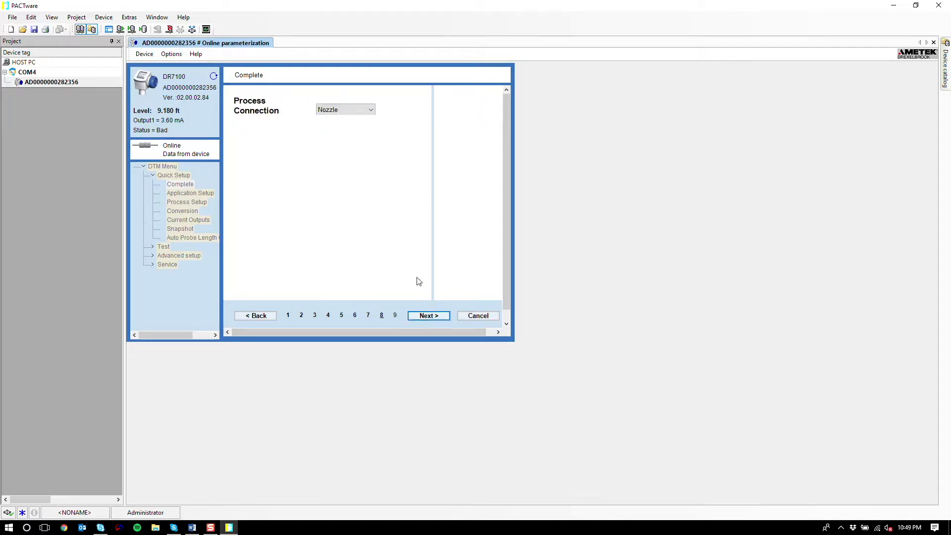
left_click(370, 111)
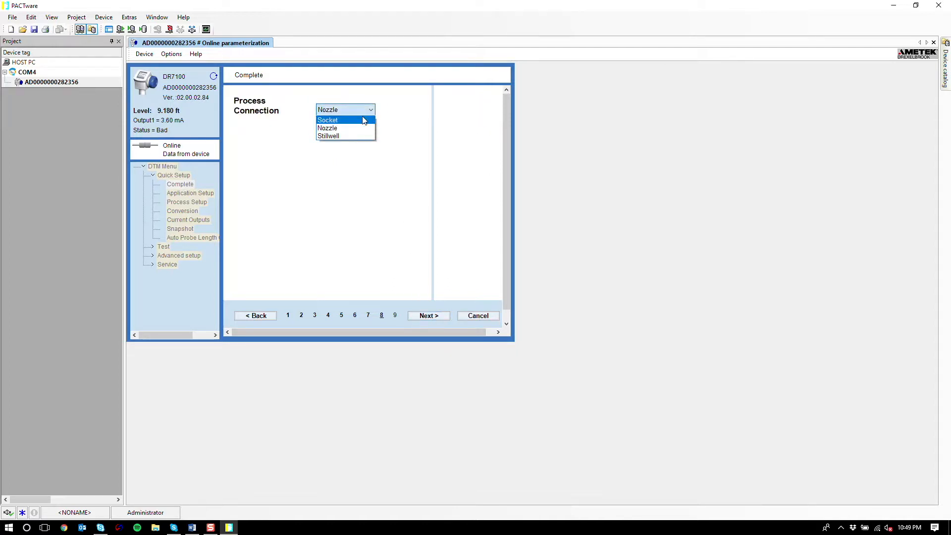
left_click(358, 144)
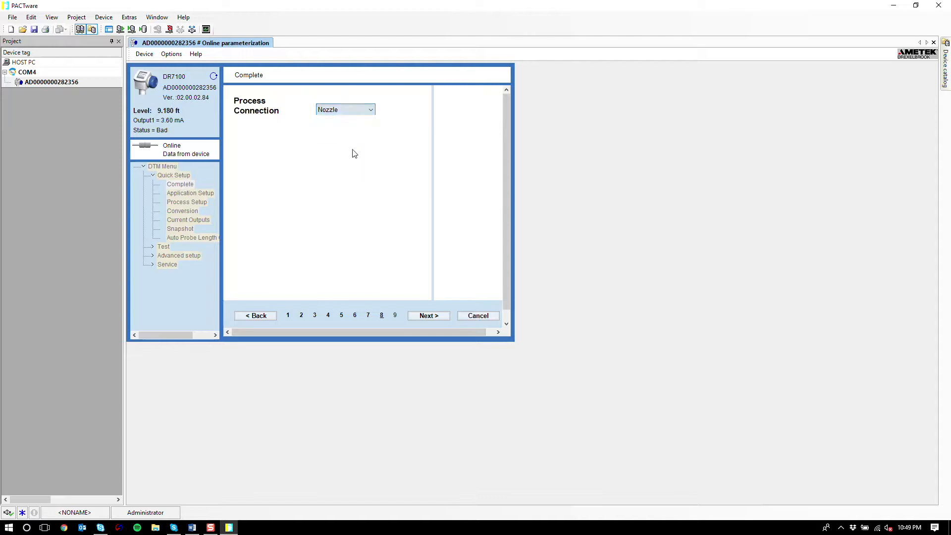
left_click(428, 317)
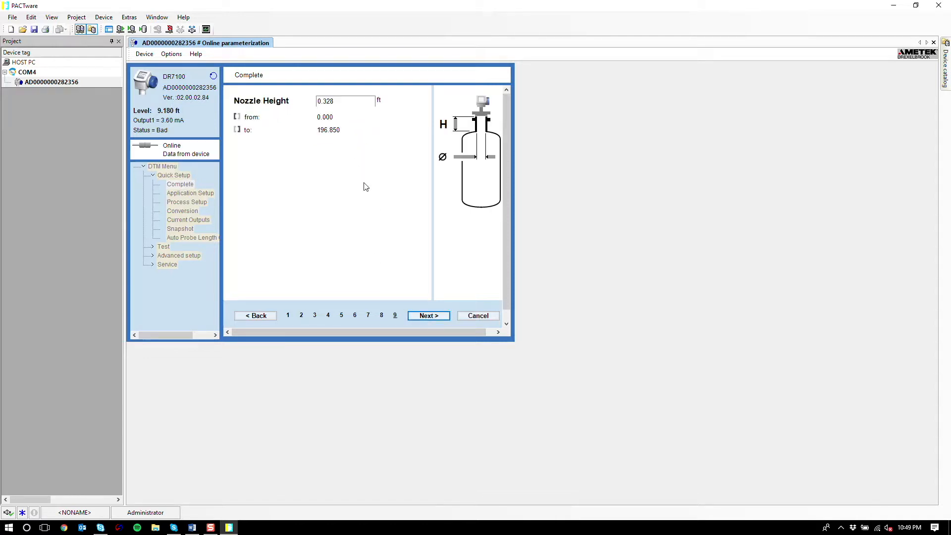
Set the nozzle height to .5 ft and the inner nozzle diameter to 6 inch, and complete the process setup.
left_click(343, 101)
type(".5")
left_click(430, 317)
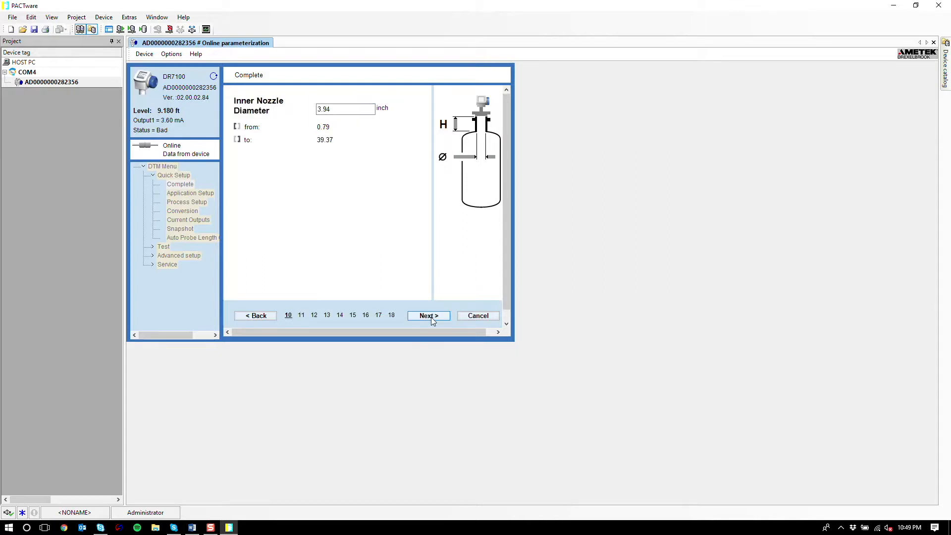
left_click(352, 108)
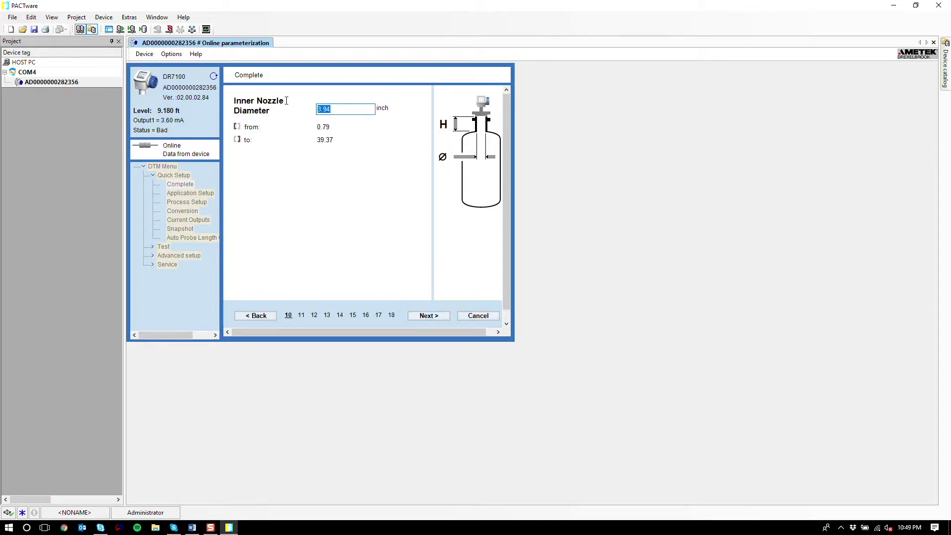
type("6")
left_click(429, 316)
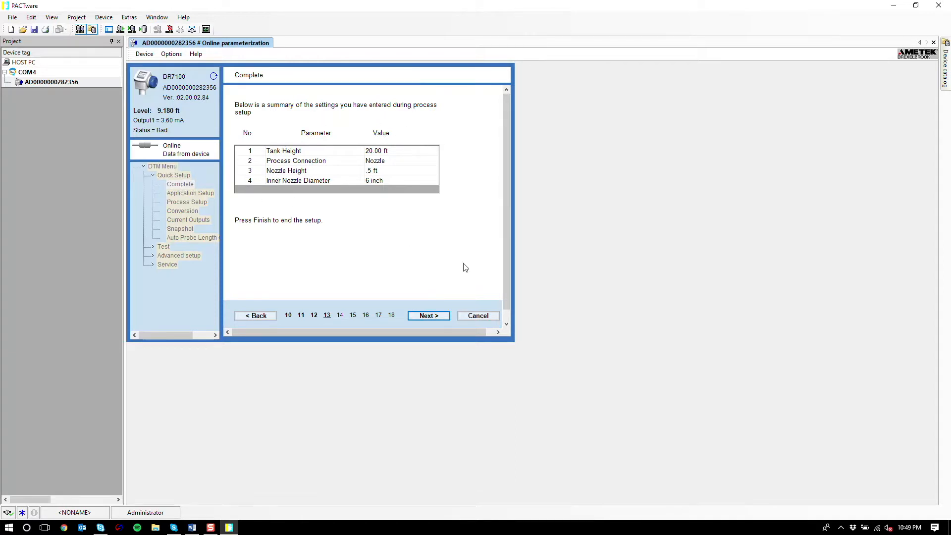
left_click(439, 317)
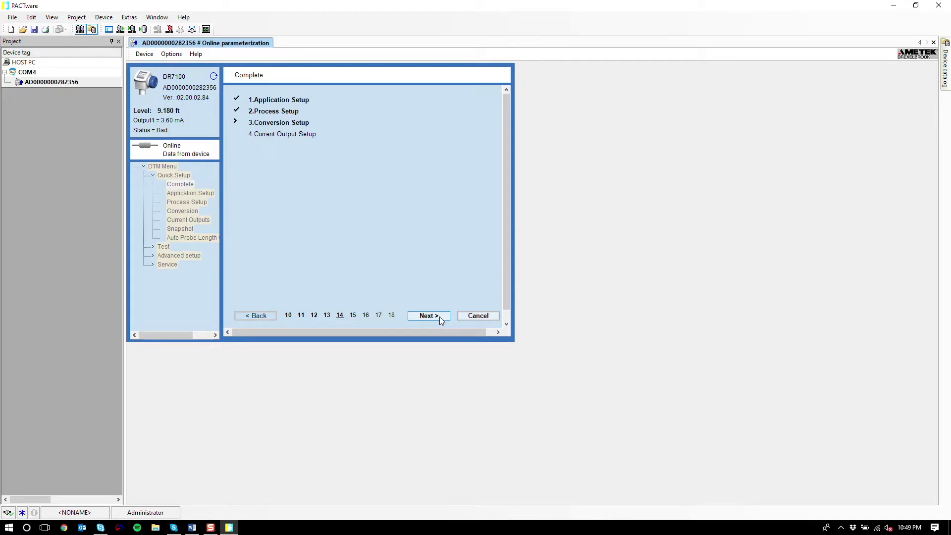
In the conversion setup, choose Volume as the conversion type and continue to the length unit.
left_click(439, 317)
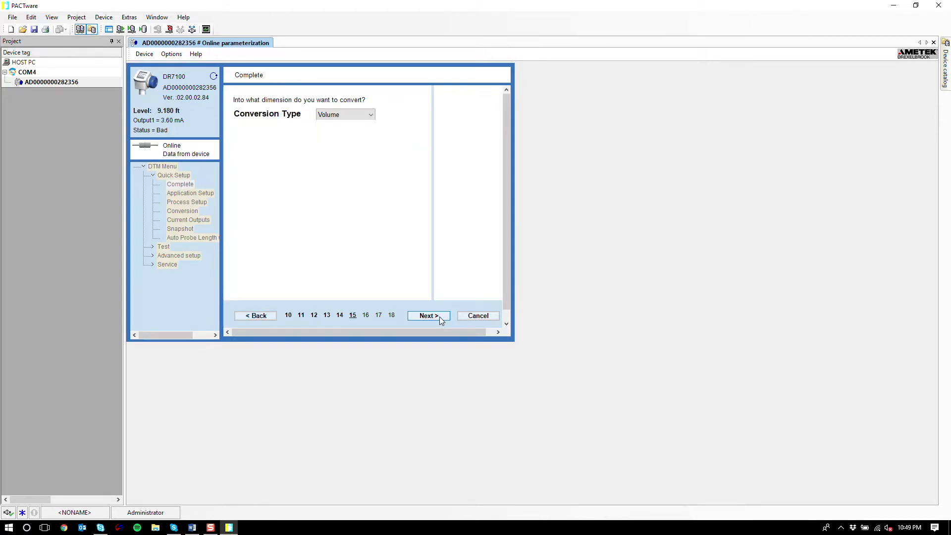
left_click(367, 115)
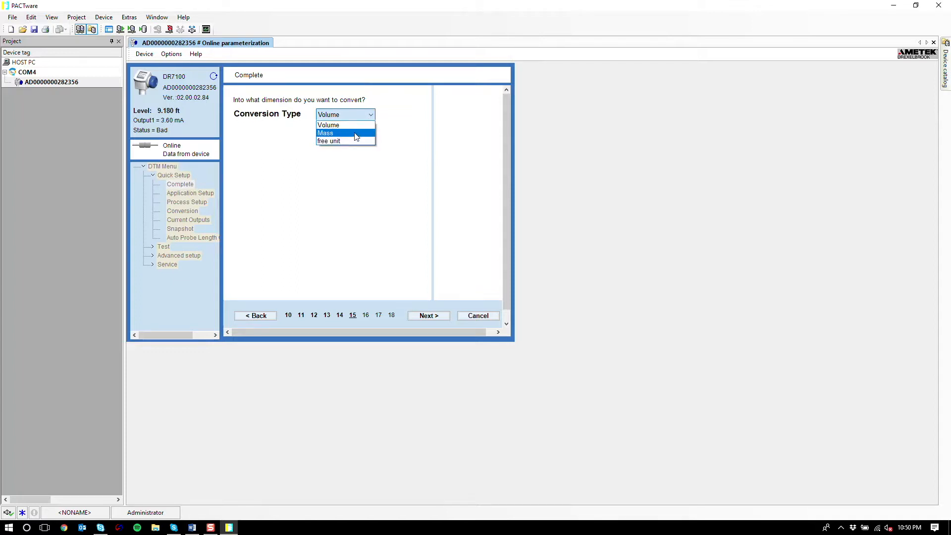
left_click(362, 126)
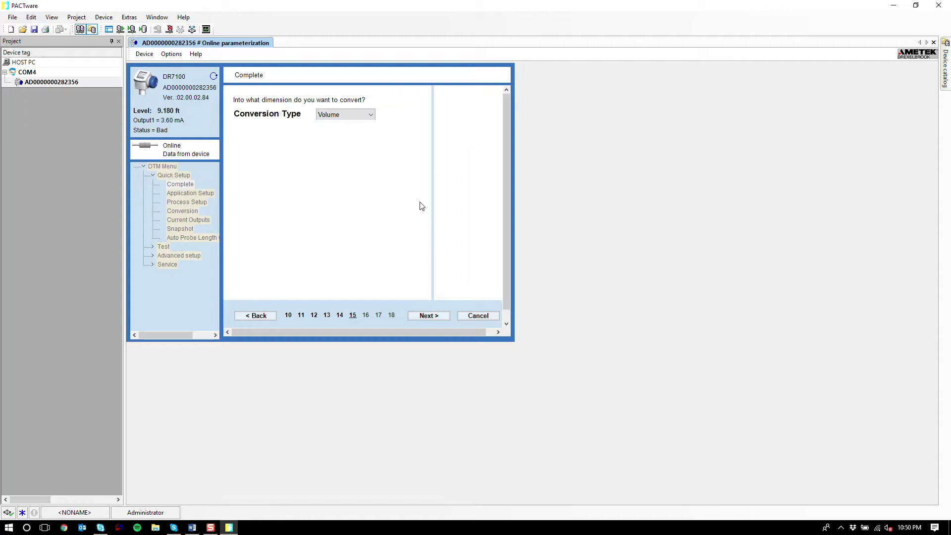
left_click(440, 313)
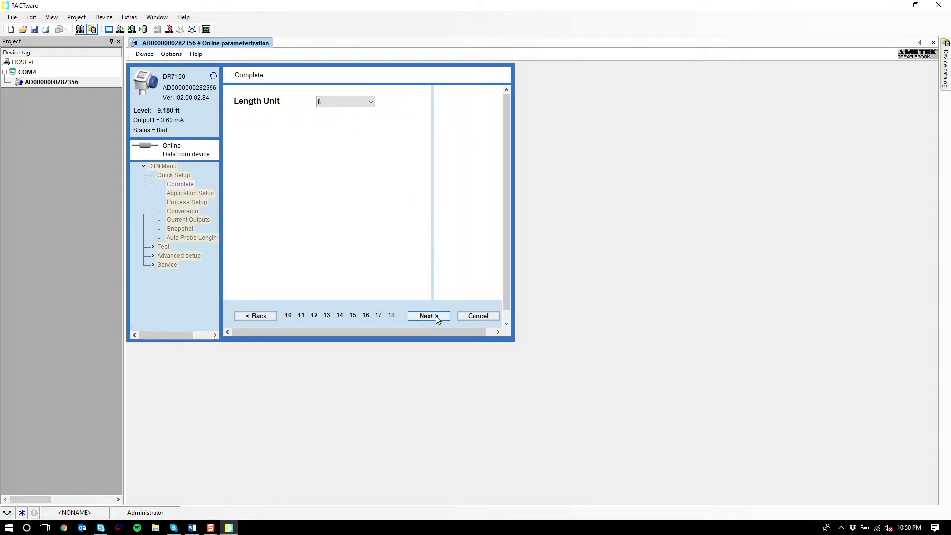
Keep ft as the length unit for the volume conversion and continue to the tank shape.
left_click(355, 102)
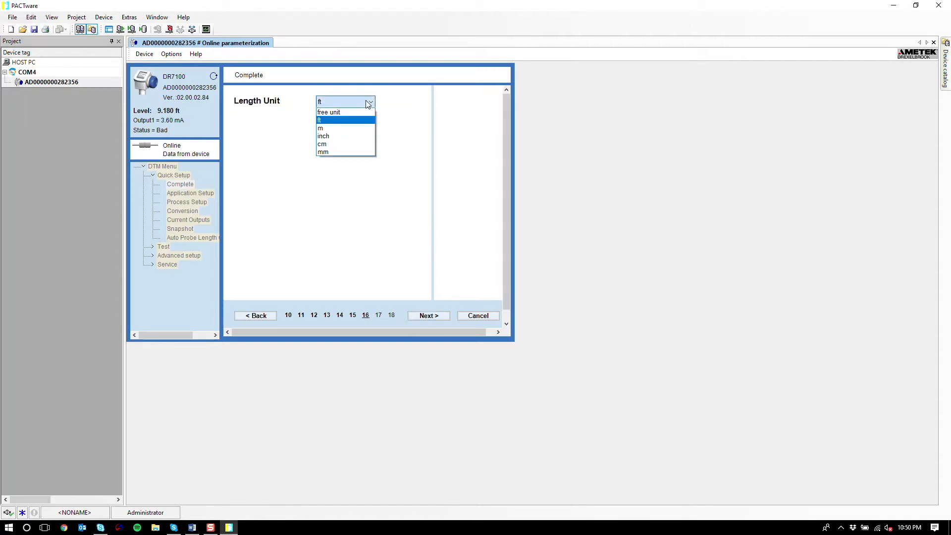
left_click(349, 121)
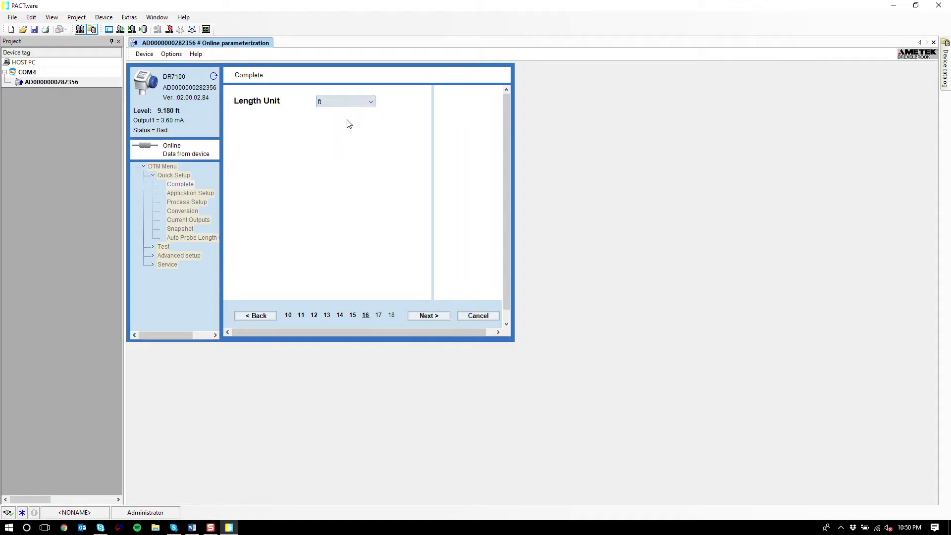
left_click(429, 317)
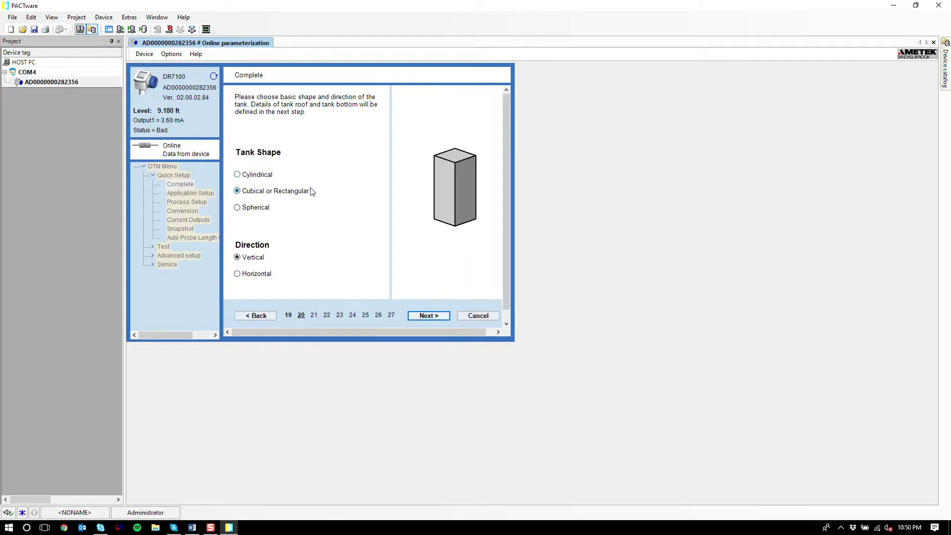
Set the tank shape to Cylindrical with a Vertical direction and continue to the tank ends.
scroll(311, 237, "down", 1)
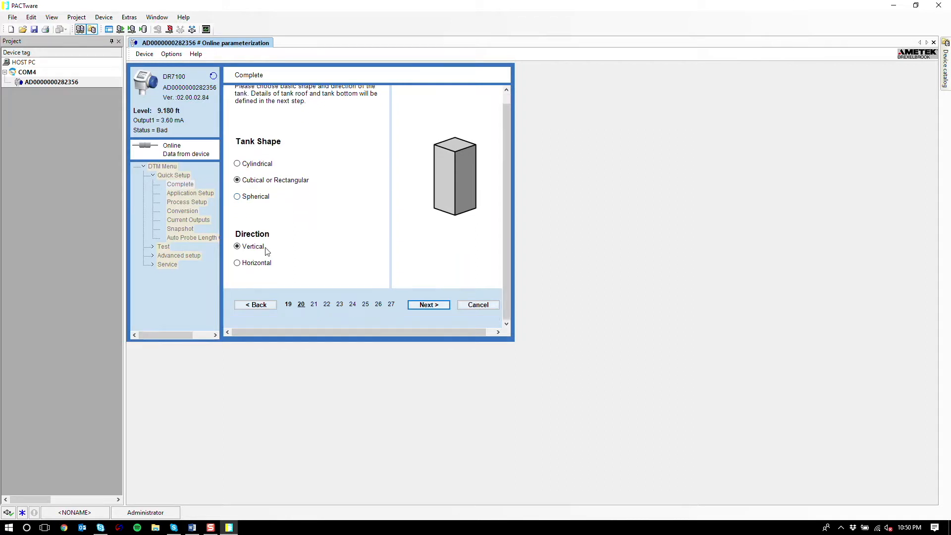
left_click(252, 265)
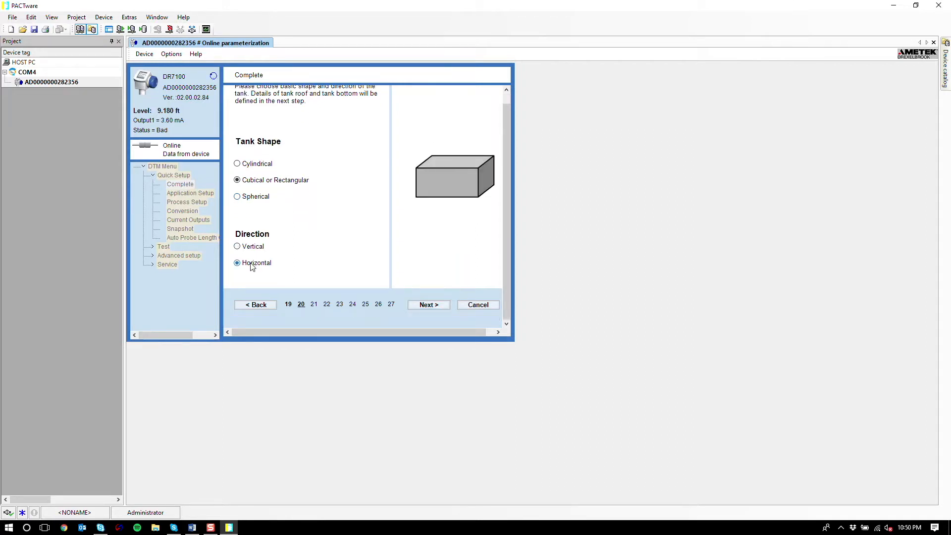
left_click(260, 198)
left_click(247, 166)
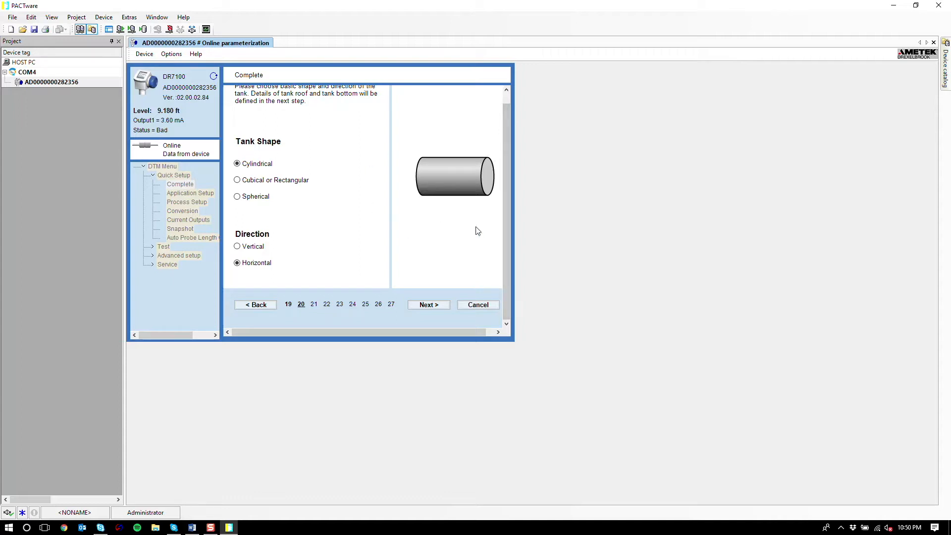
left_click(249, 252)
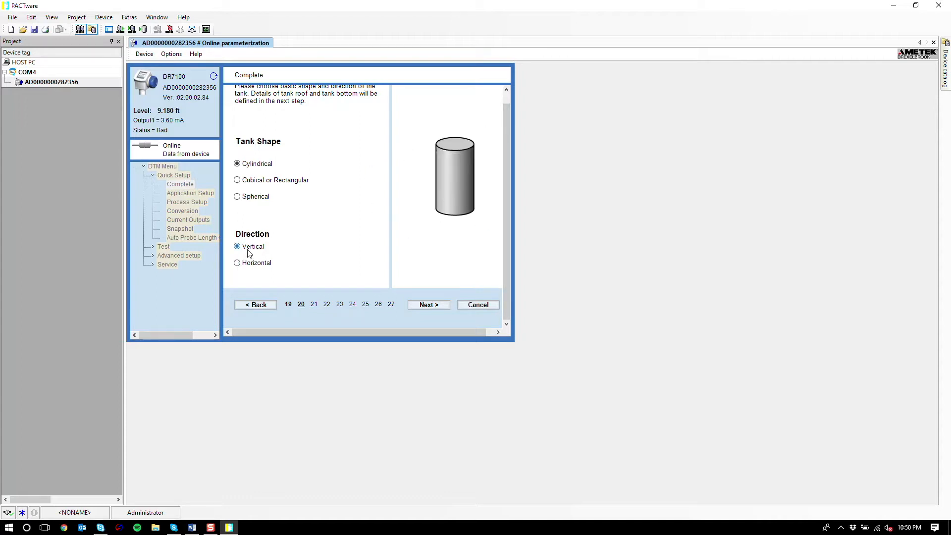
left_click(426, 304)
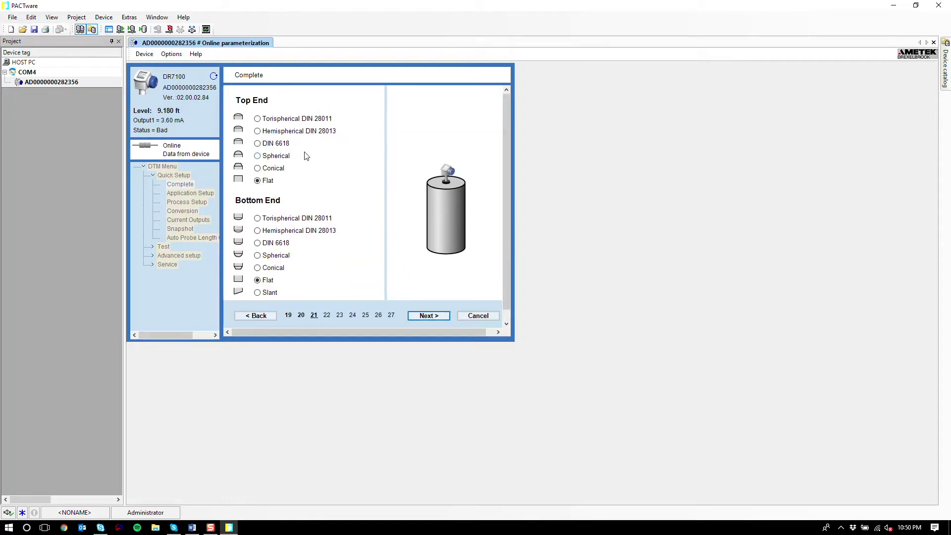
Choose Flat for both the top end and the bottom end of the tank and continue to the dimensions.
left_click(265, 131)
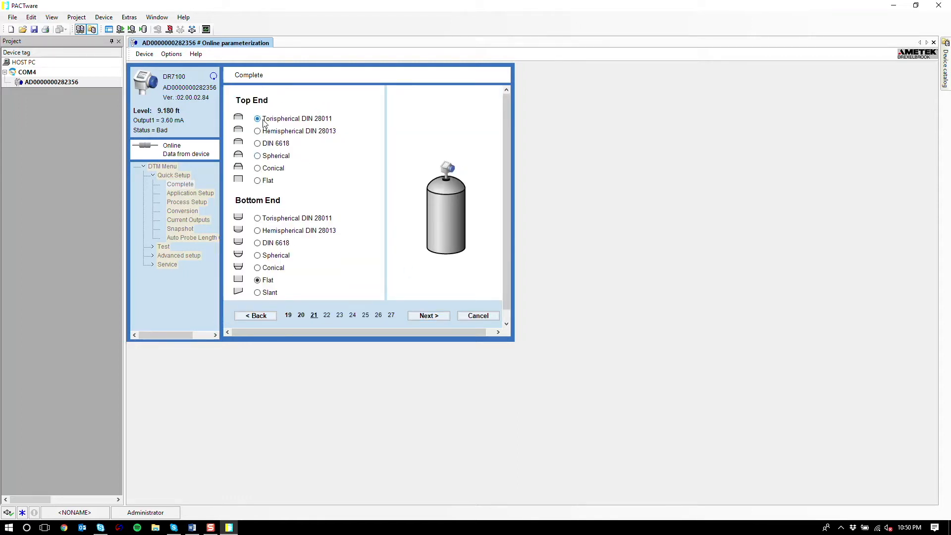
left_click(265, 157)
left_click(265, 169)
left_click(259, 182)
scroll(263, 178, "down", 1)
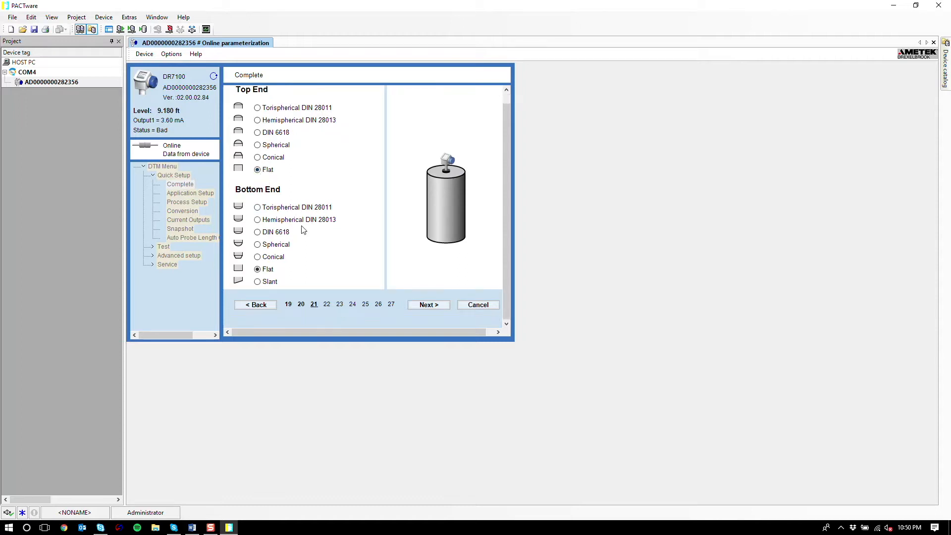
left_click(257, 283)
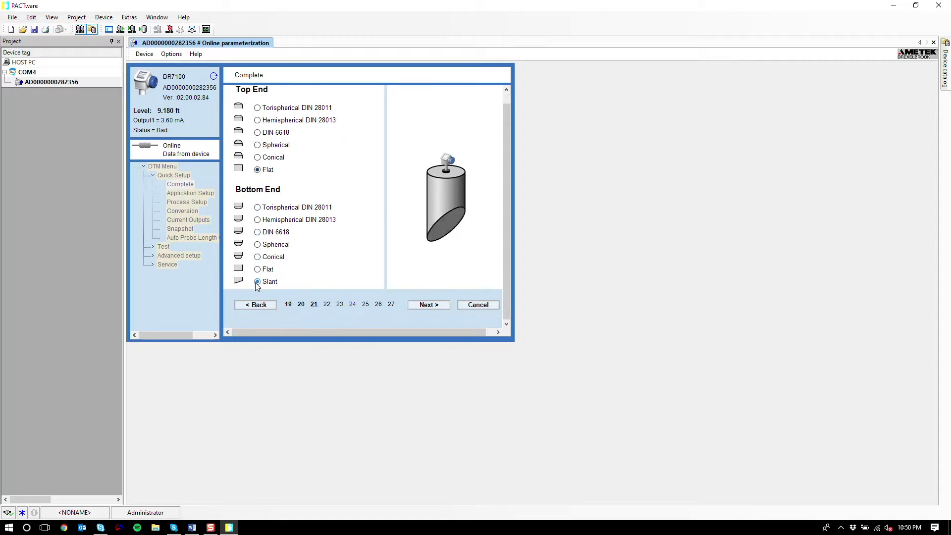
left_click(258, 258)
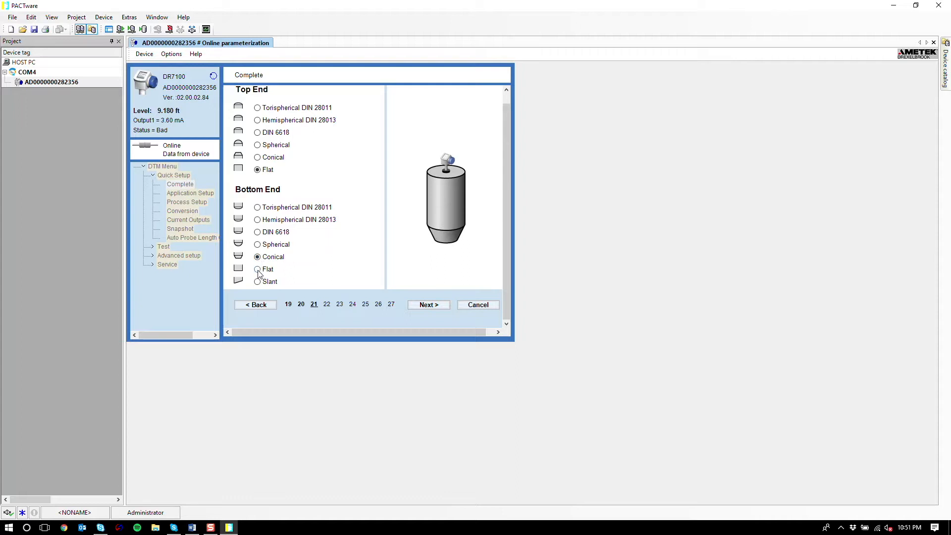
left_click(257, 270)
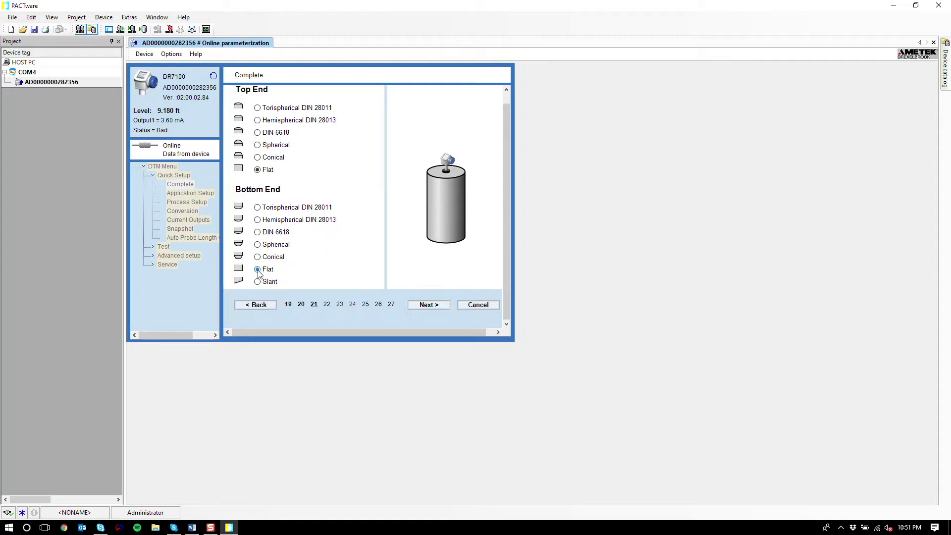
left_click(425, 306)
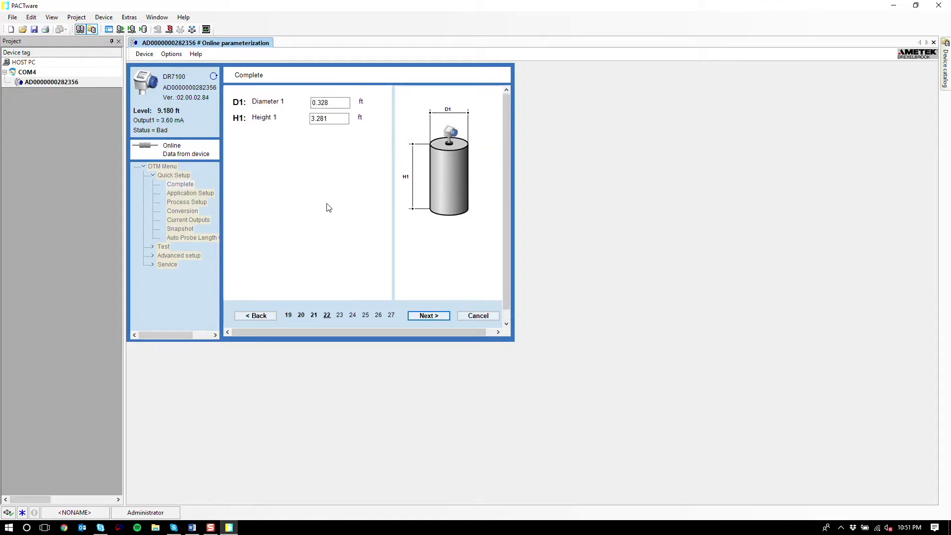
Set the tank's Diameter 1 to 12 ft and Height 1 to 20 ft, and continue to the conversion unit.
double_click(336, 102)
type("12")
double_click(334, 118)
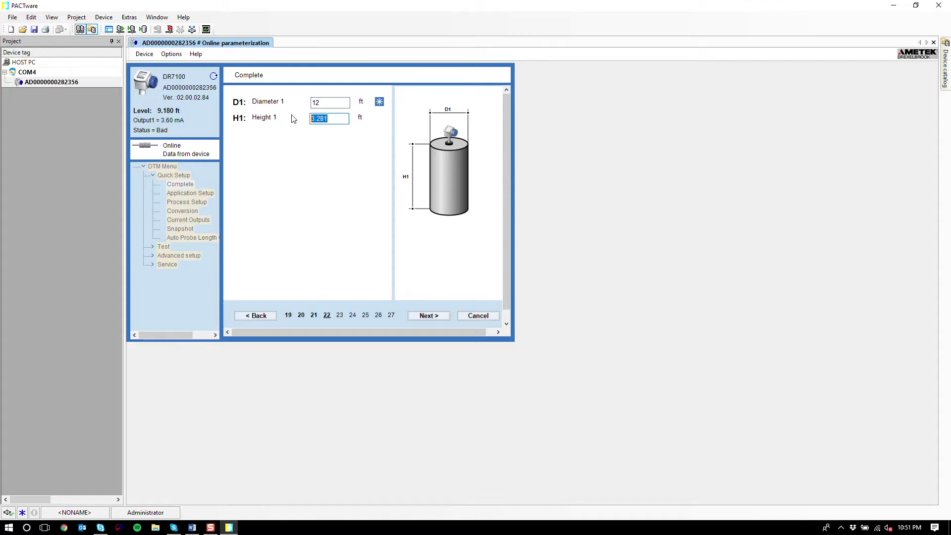
type("20")
left_click(445, 318)
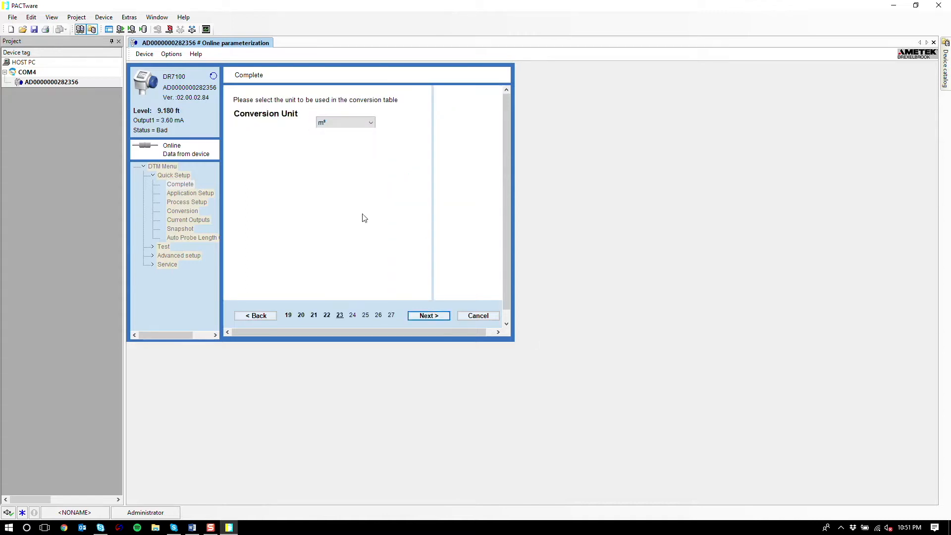
Set the conversion unit to ft³ and continue to the conversion table.
left_click(361, 123)
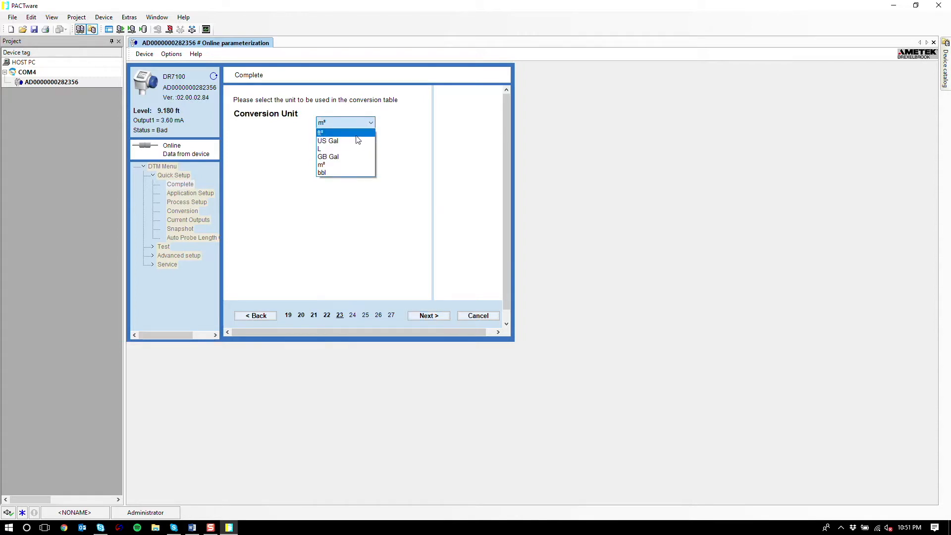
left_click(331, 133)
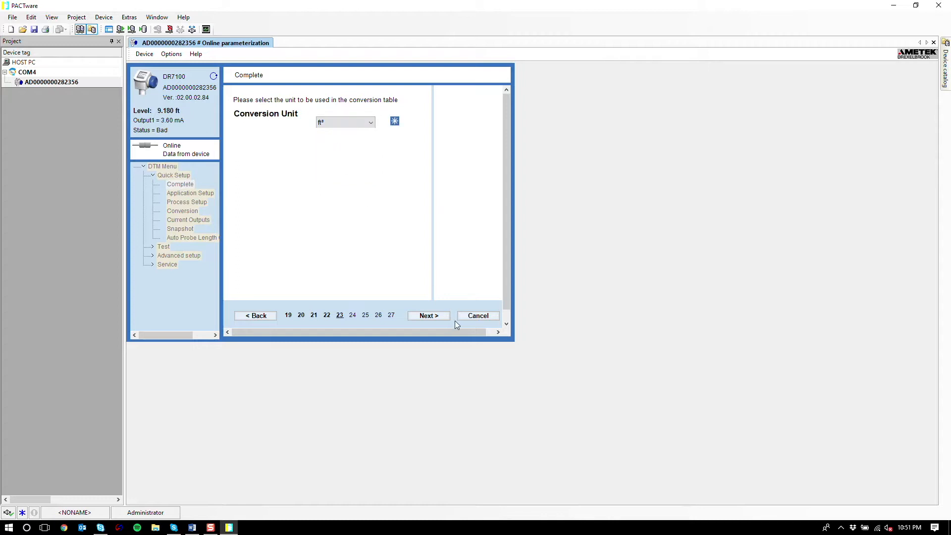
left_click(426, 316)
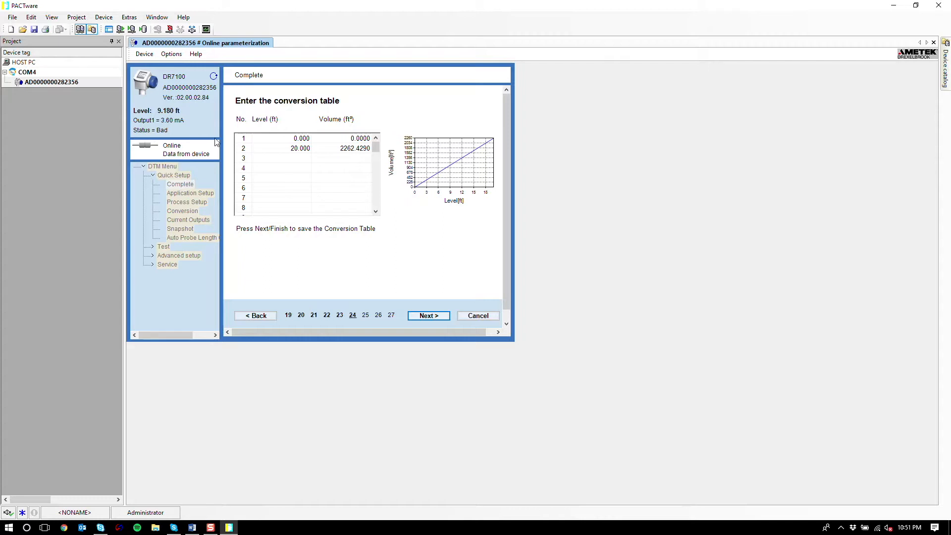
Review the level and volume points in the conversion table, then save it to complete the conversion setup.
left_click(288, 138)
left_click(296, 146)
left_click(335, 139)
left_click(342, 148)
left_click(274, 158)
left_click(287, 178)
left_click(431, 317)
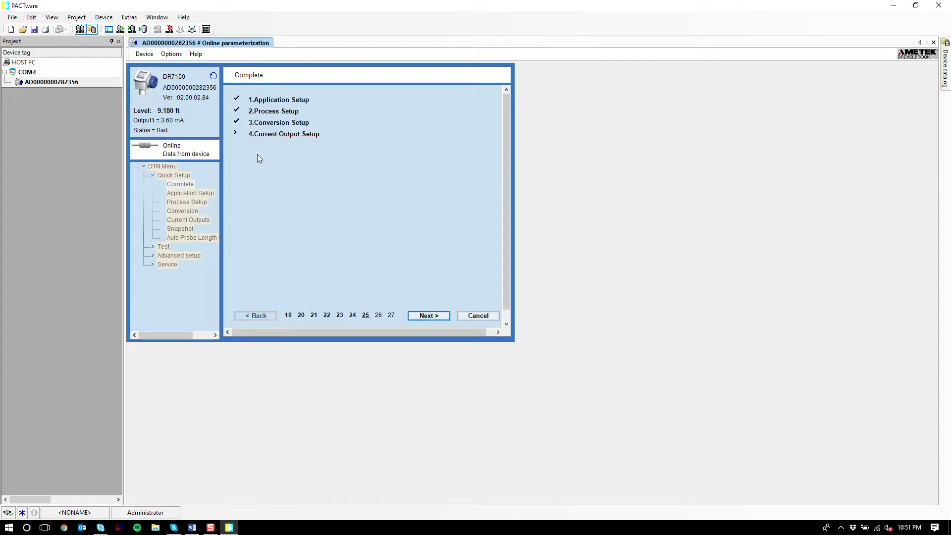
Start the current output setup and keep Level as the output function of Output 1 (HART).
left_click(430, 316)
left_click(372, 125)
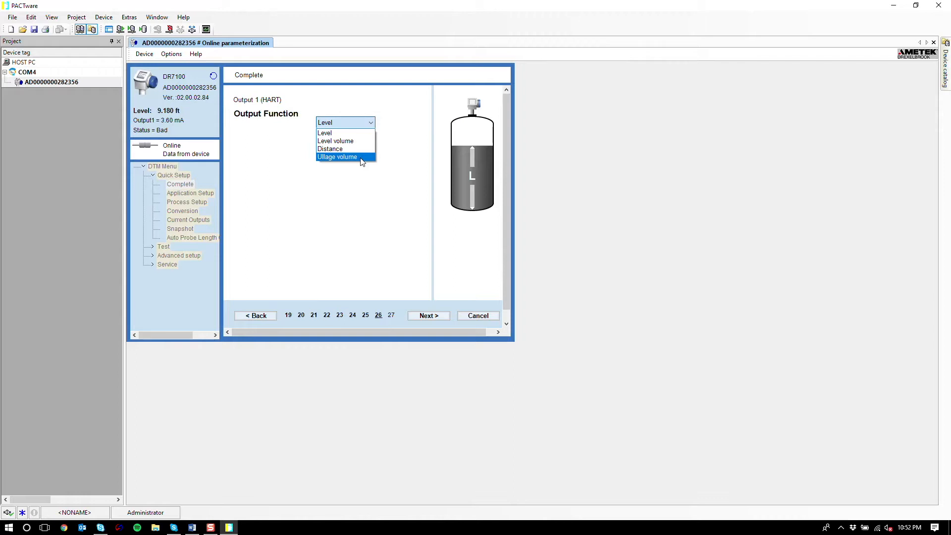
left_click(353, 134)
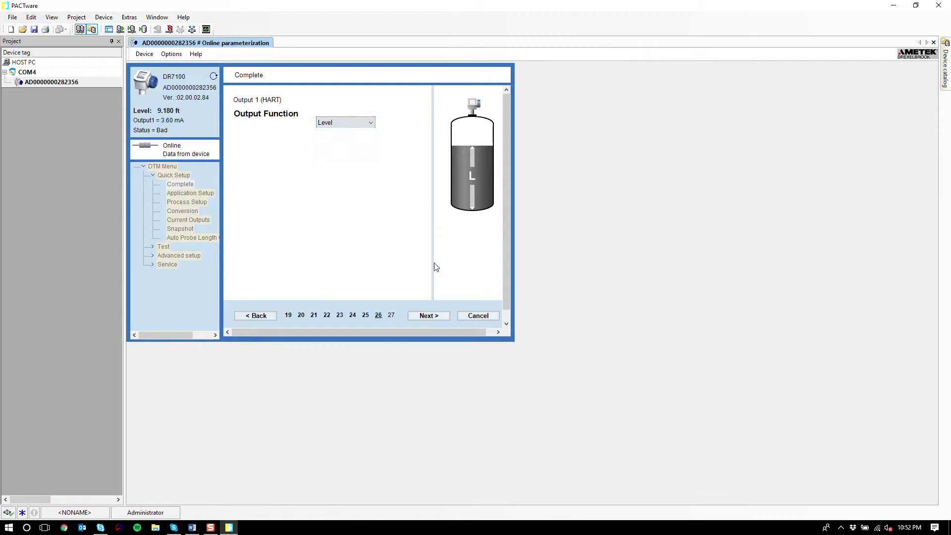
left_click(429, 317)
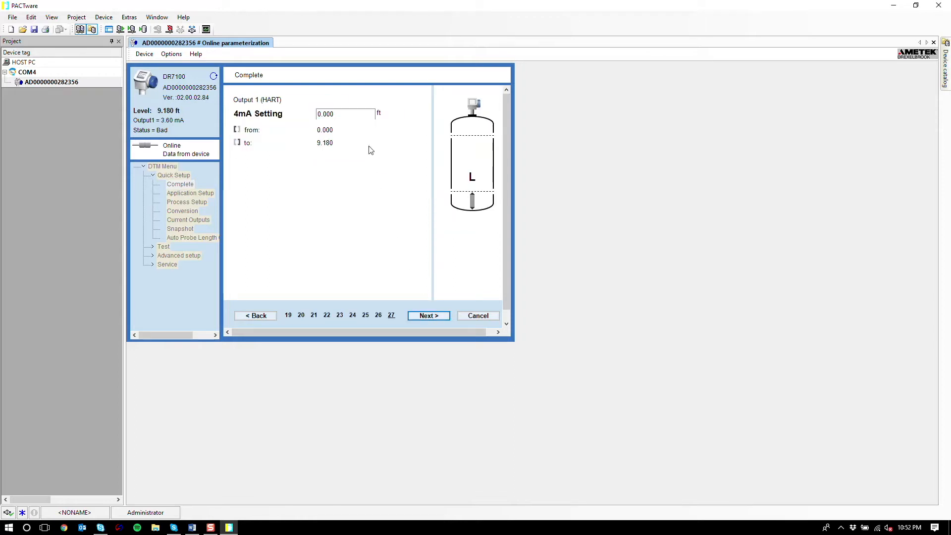
For Output 1, set the 4 mA point to 1 ft and the 20 mA point to 15 ft.
left_click(364, 116)
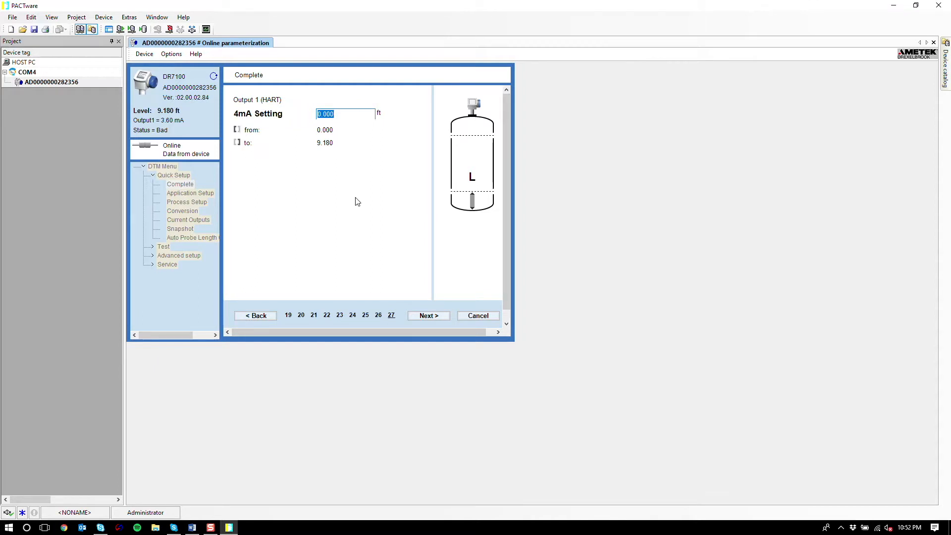
type("1")
left_click(426, 315)
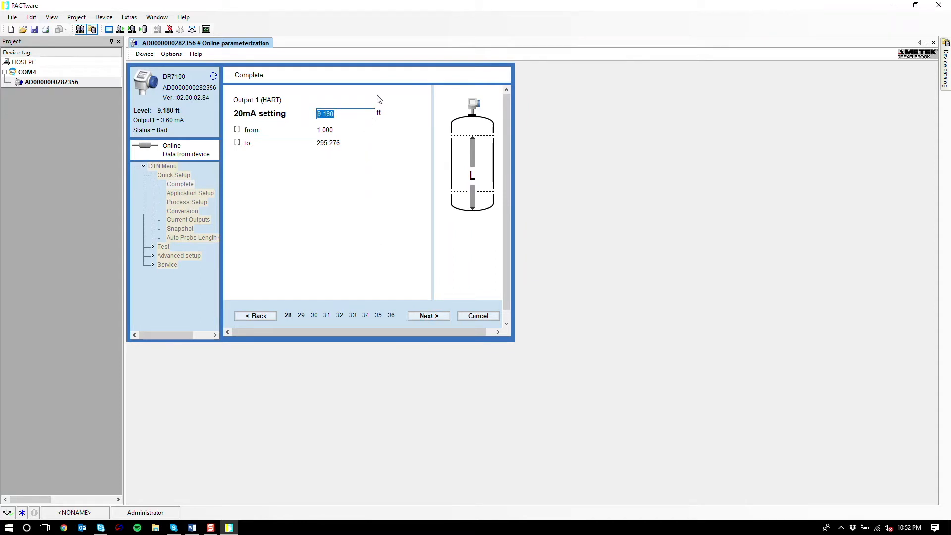
type("15")
left_click(429, 316)
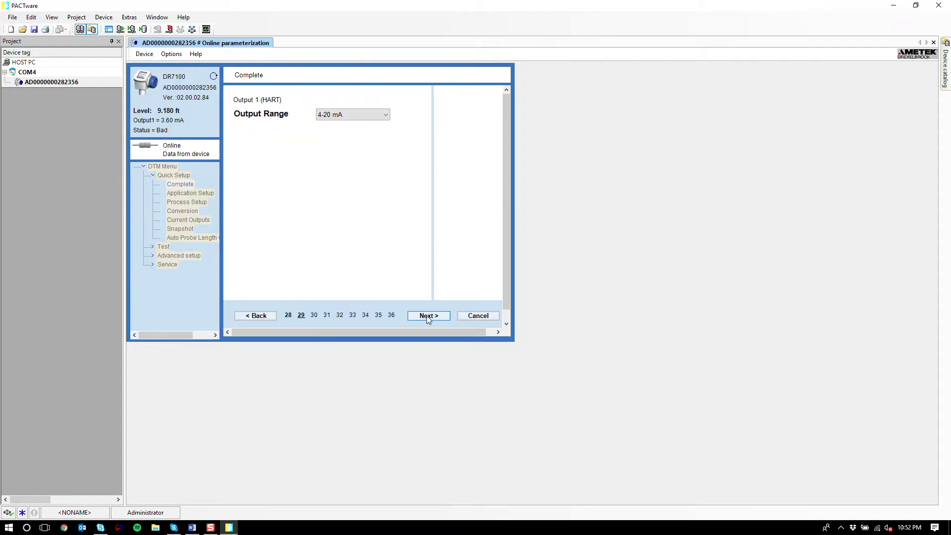
Keep the Output 1 range at 4-20 mA and set its error handling to 22 mA.
left_click(385, 114)
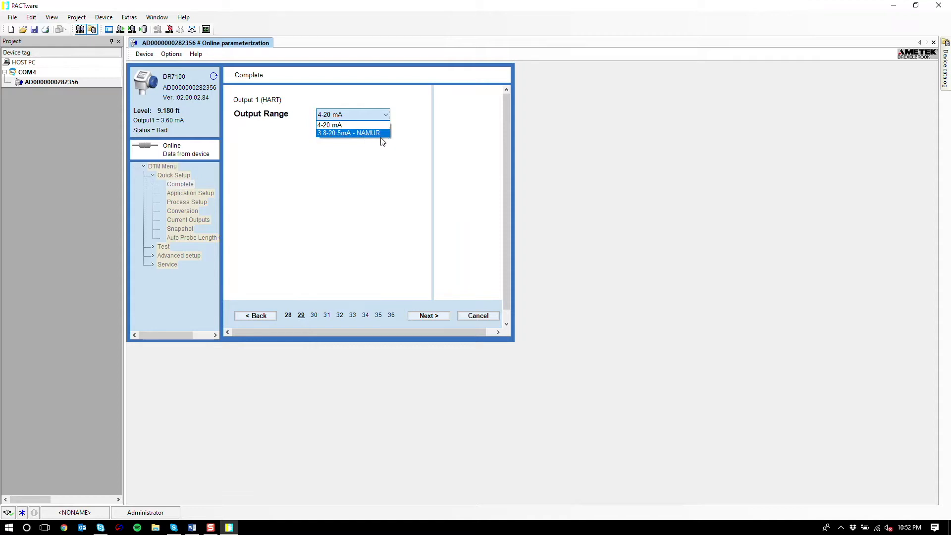
left_click(349, 126)
left_click(431, 319)
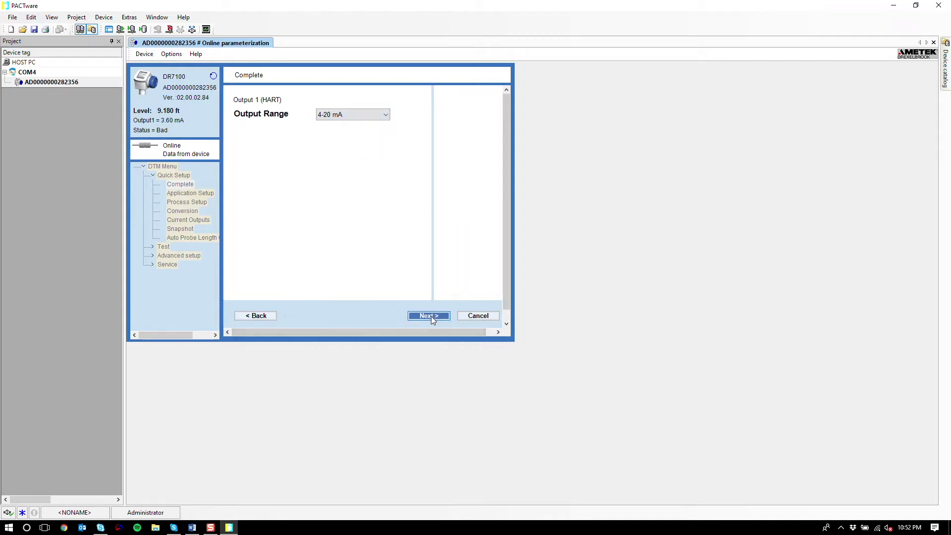
left_click(374, 117)
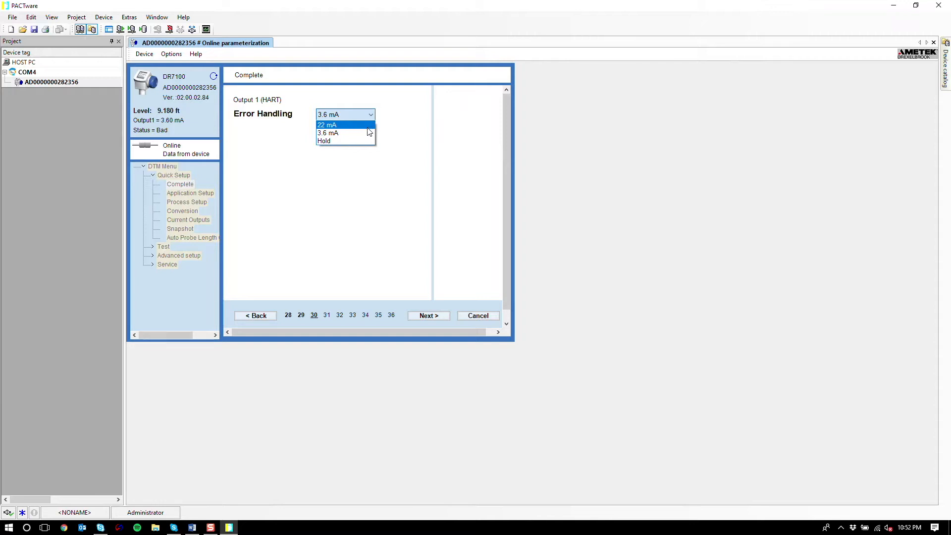
left_click(340, 127)
left_click(429, 316)
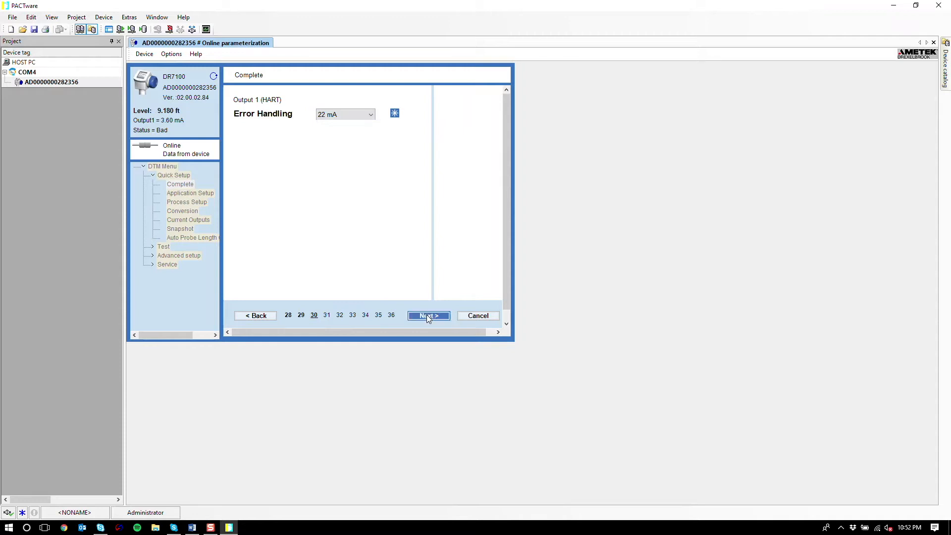
Keep the HART address at 0 and continue to the Output 2 (Passive) settings.
left_click(375, 102)
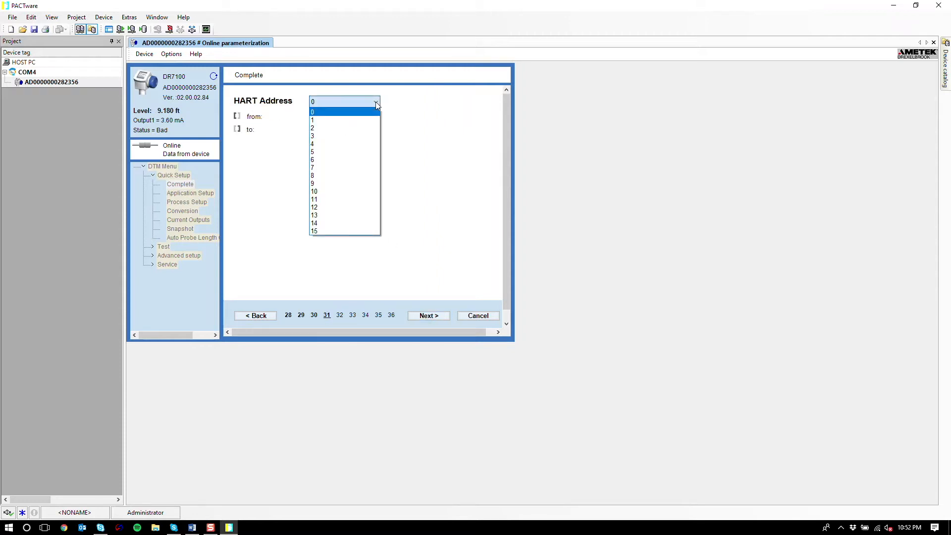
left_click(403, 106)
left_click(369, 102)
left_click(435, 112)
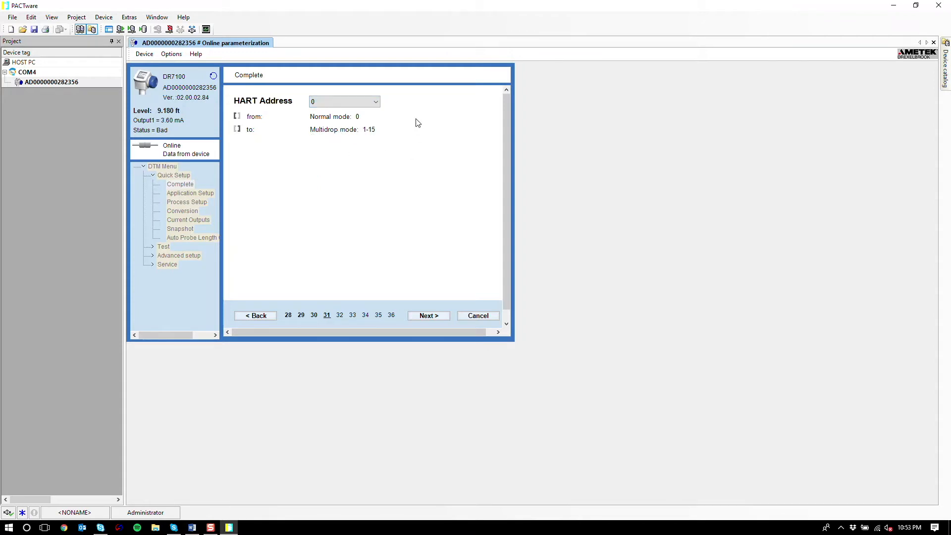
left_click(427, 320)
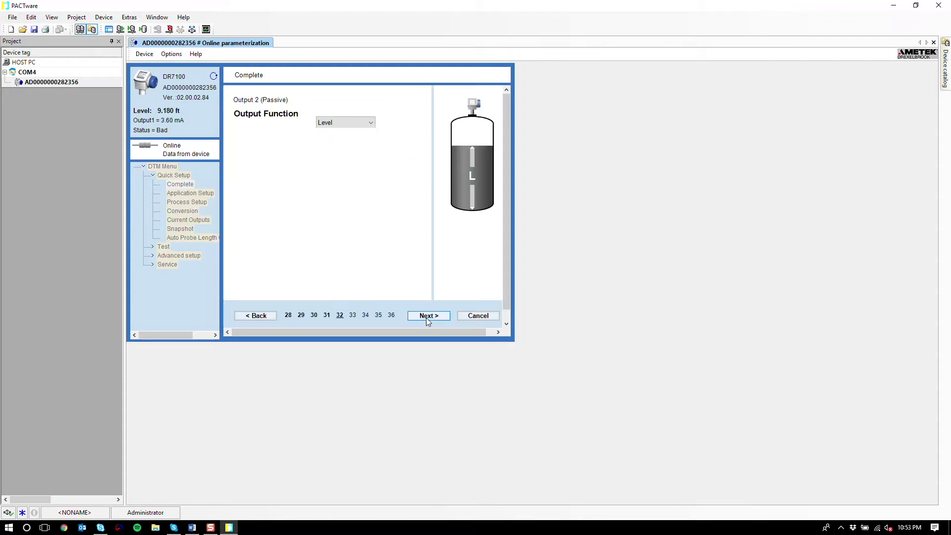
Keep Level as the output function of Output 2 (Passive).
left_click(366, 122)
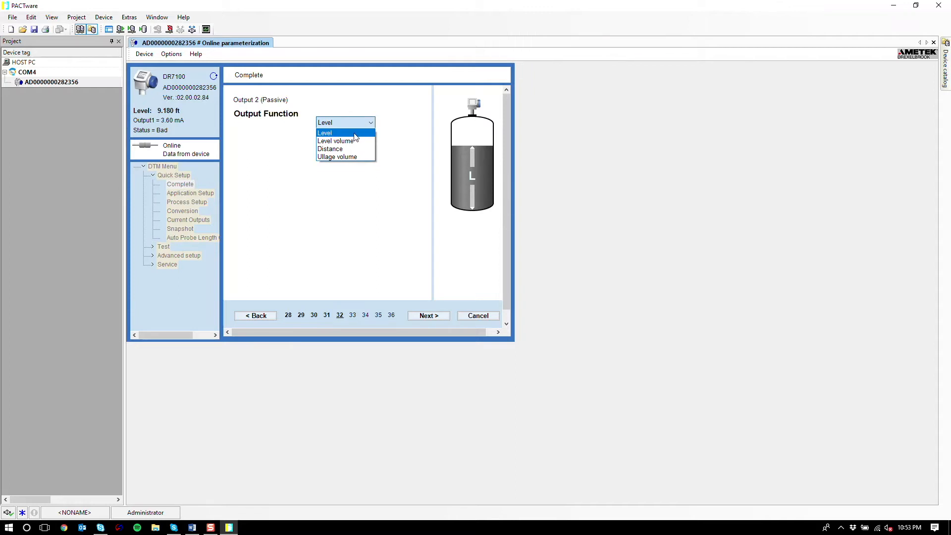
left_click(354, 134)
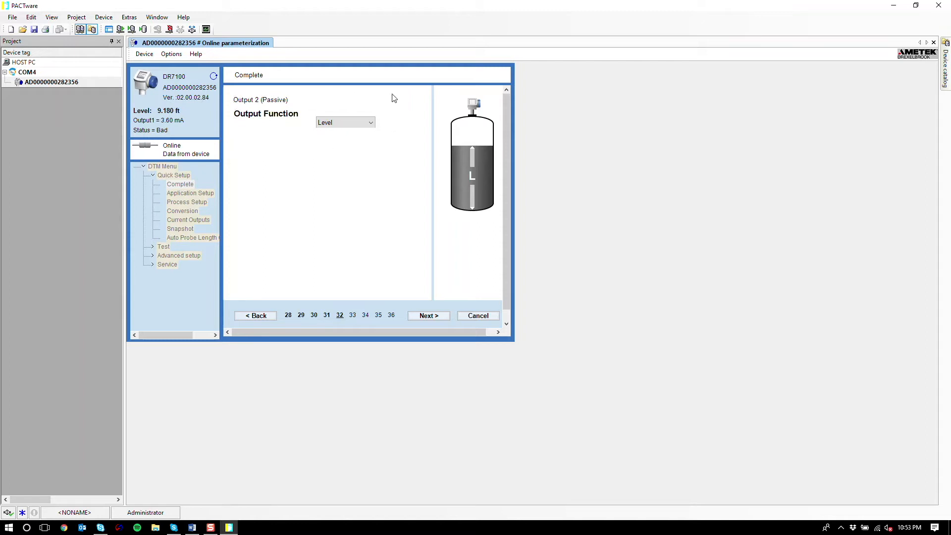
For Output 2 (Passive), keep the 4 mA point at 0 ft, the 20 mA point at 32.808 ft, the 4-20 mA range and 3.6 mA error handling.
left_click(441, 317)
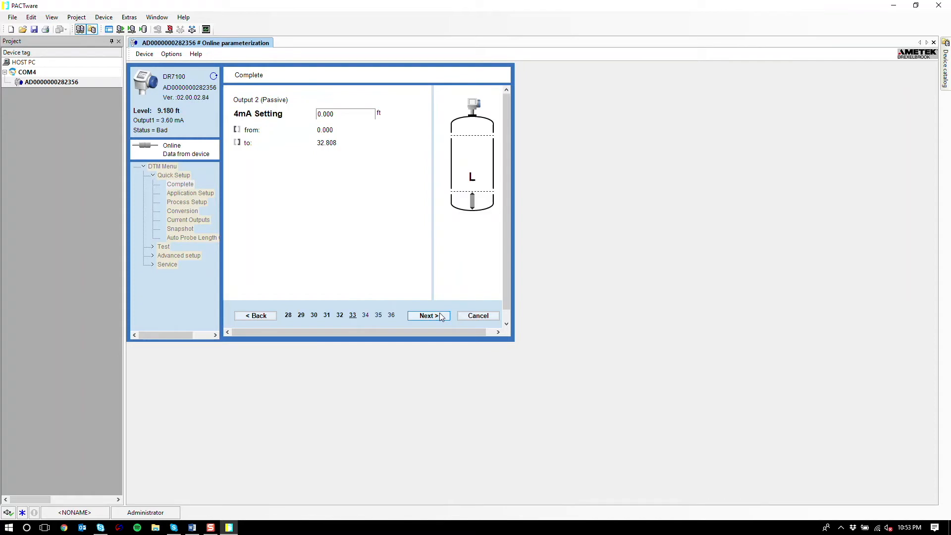
left_click(330, 113)
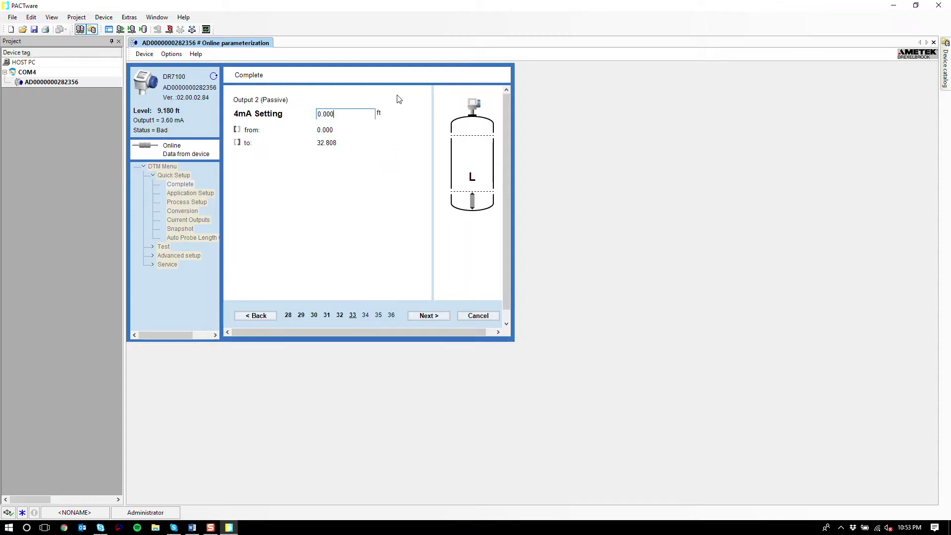
left_click(429, 317)
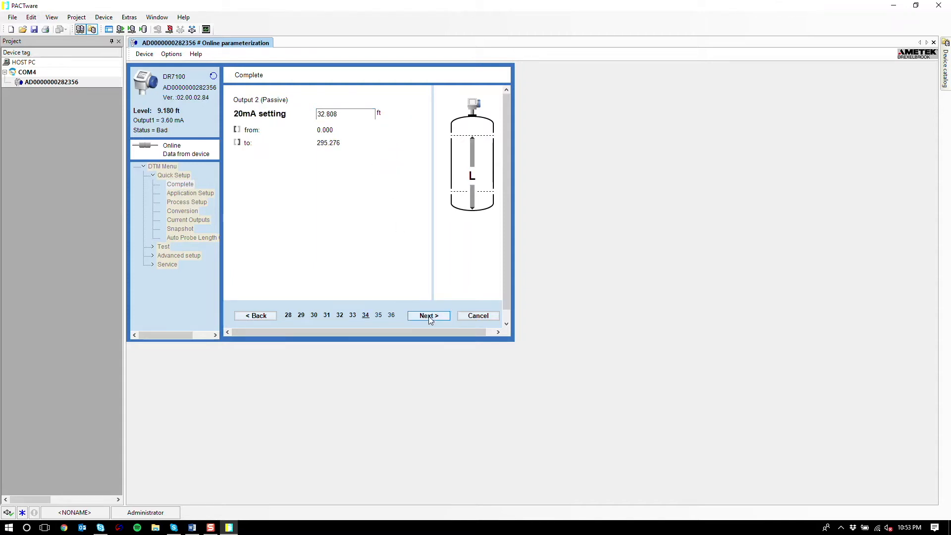
left_click(430, 317)
left_click(429, 317)
left_click(430, 317)
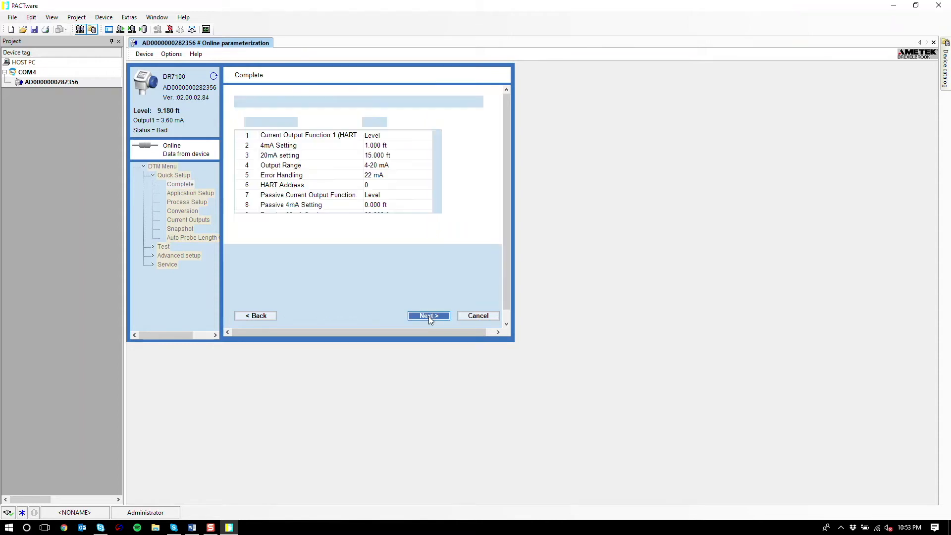
Review the rest of the Current Output Setup Summary and finish the Complete quick setup.
left_click_drag(440, 151, 442, 206)
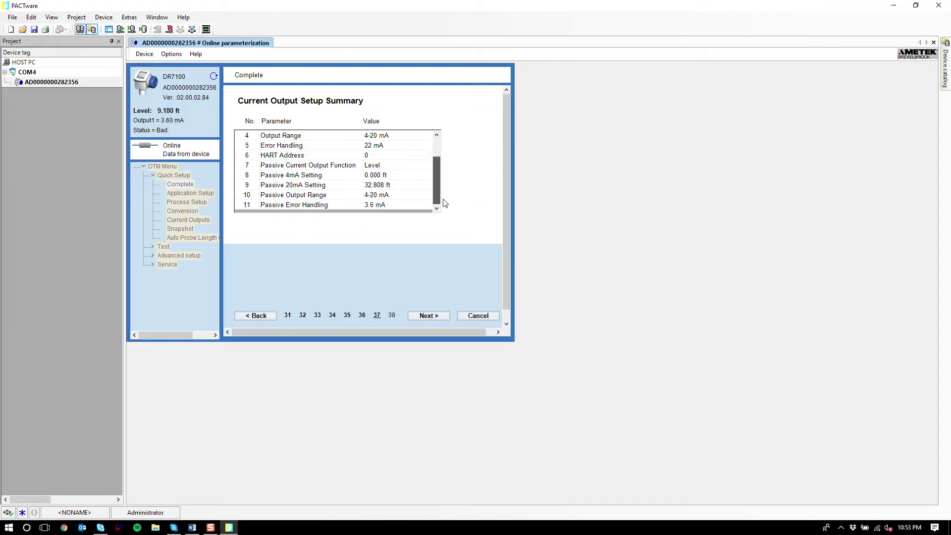
left_click(439, 317)
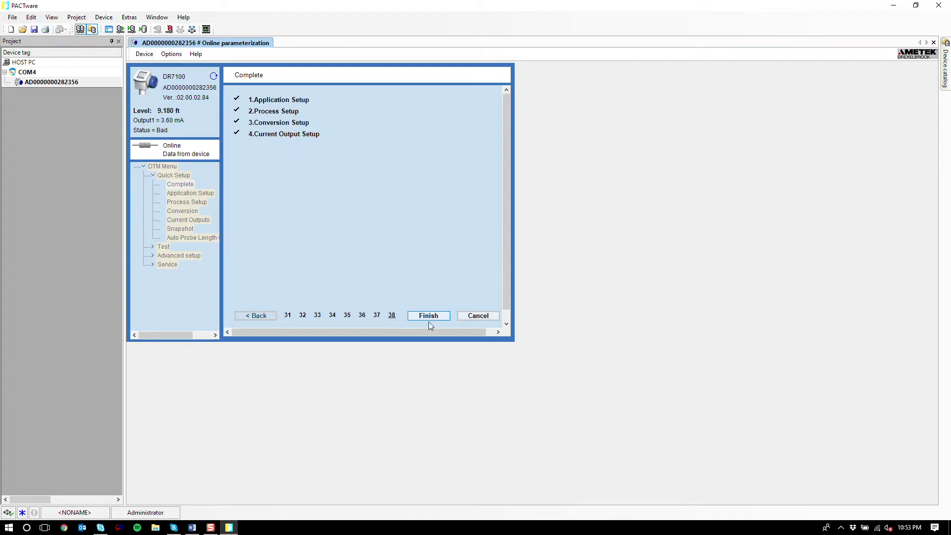
left_click(437, 317)
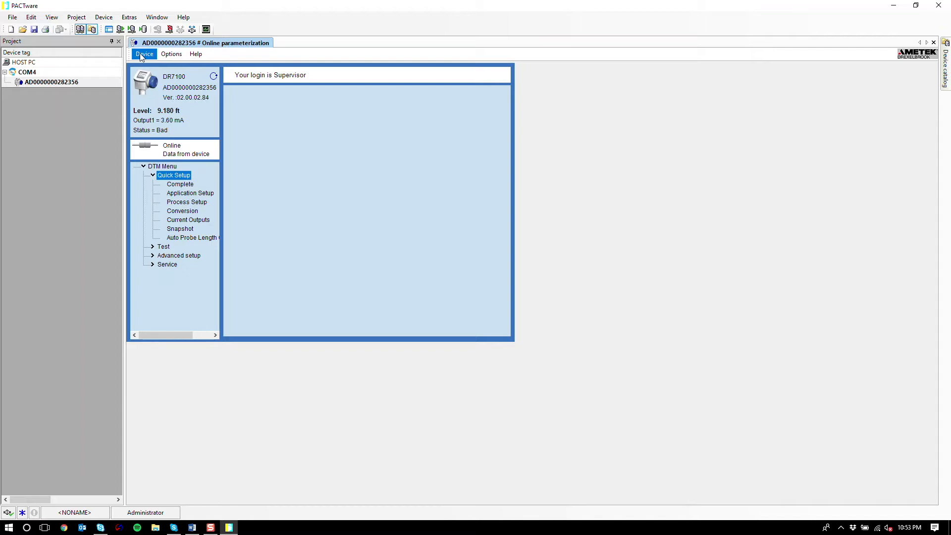
Store the configured parameters to the connected DR7100 device in the project tree.
left_click(29, 82)
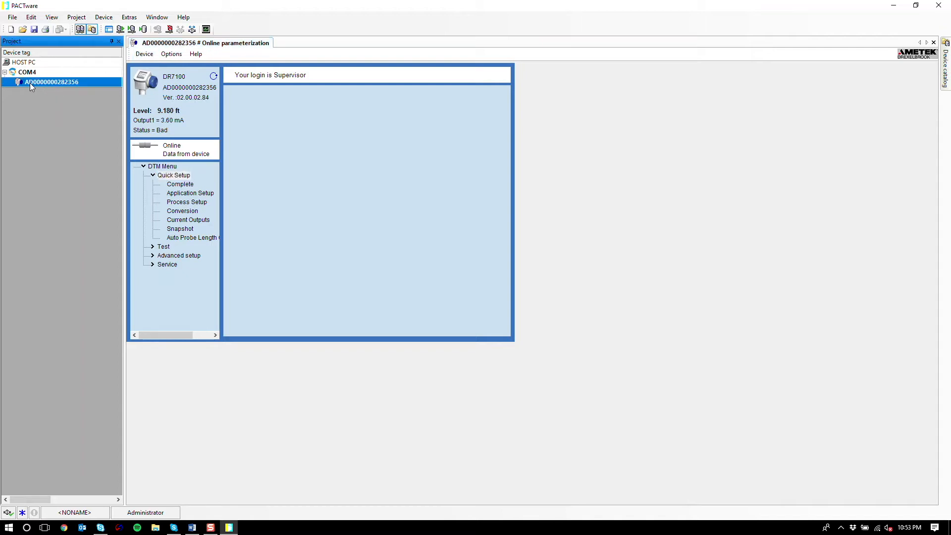
left_click(24, 84)
left_click(70, 107)
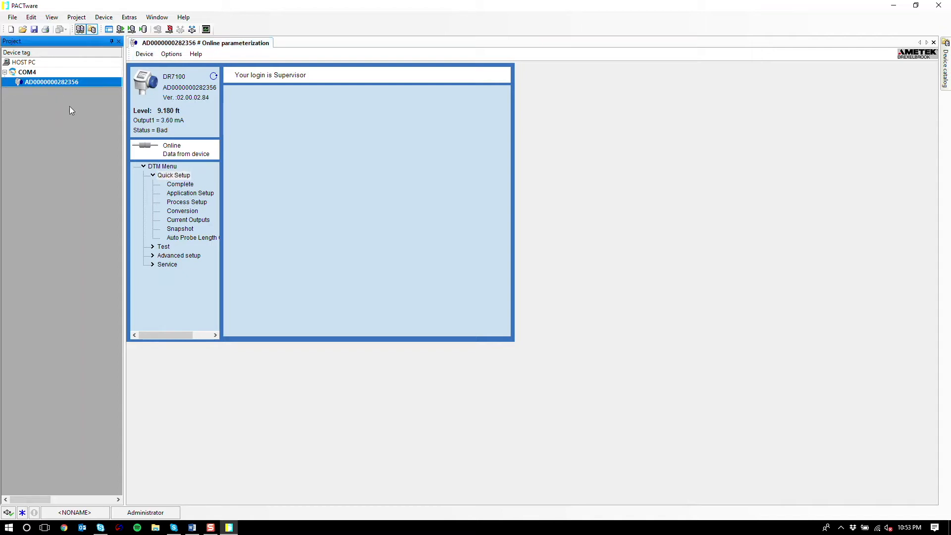
right_click(49, 82)
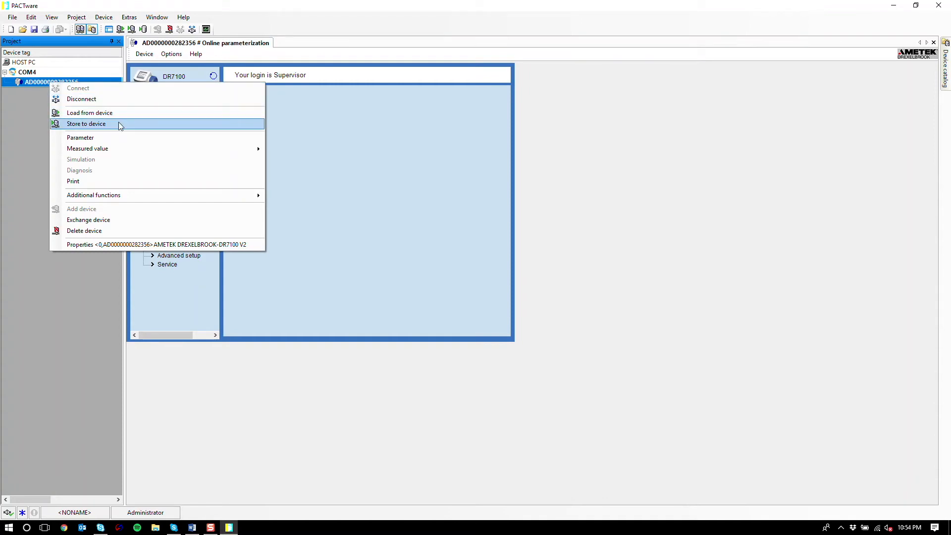
left_click(99, 124)
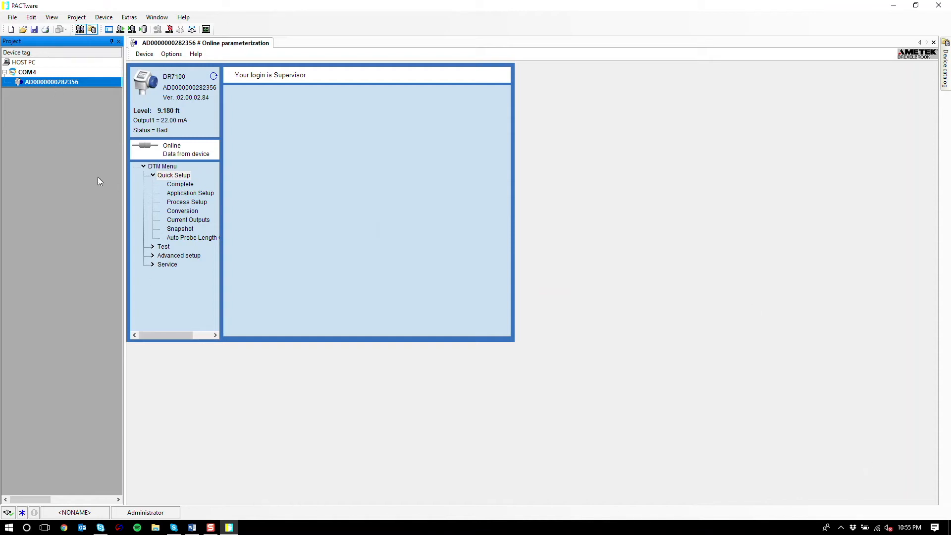
Examine the Test, Advanced setup, Installation setup and Reset branches of the DTM menu, widening the tree to read the full parameter names.
left_click(150, 174)
left_click(151, 175)
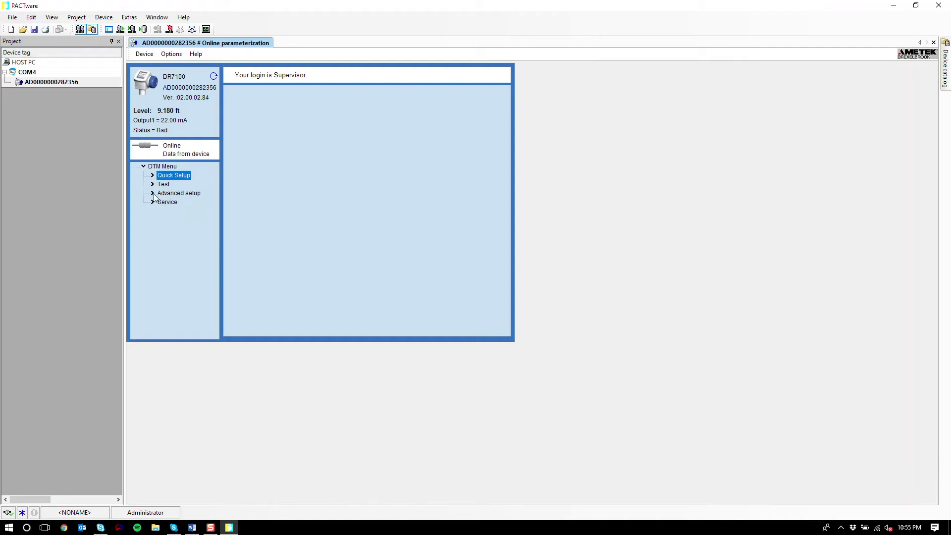
left_click(153, 185)
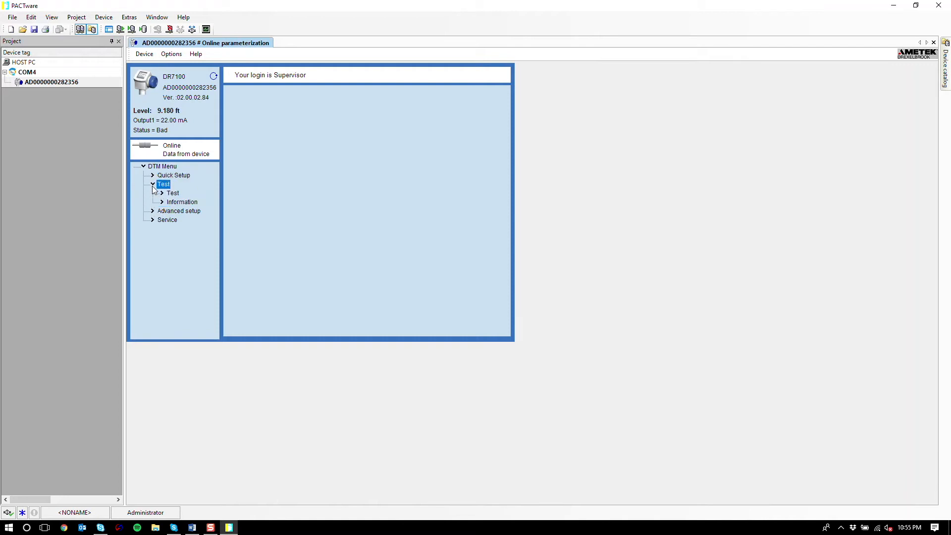
left_click(153, 211)
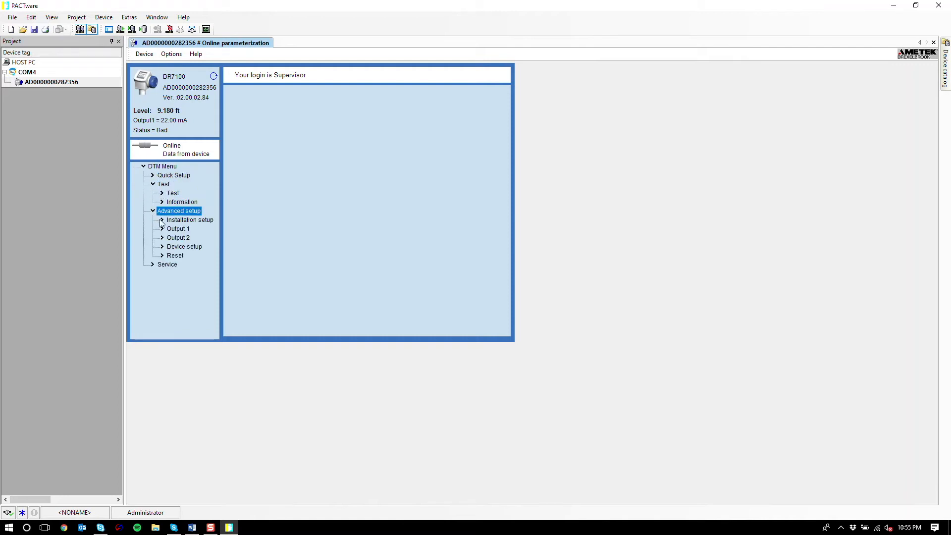
left_click(162, 220)
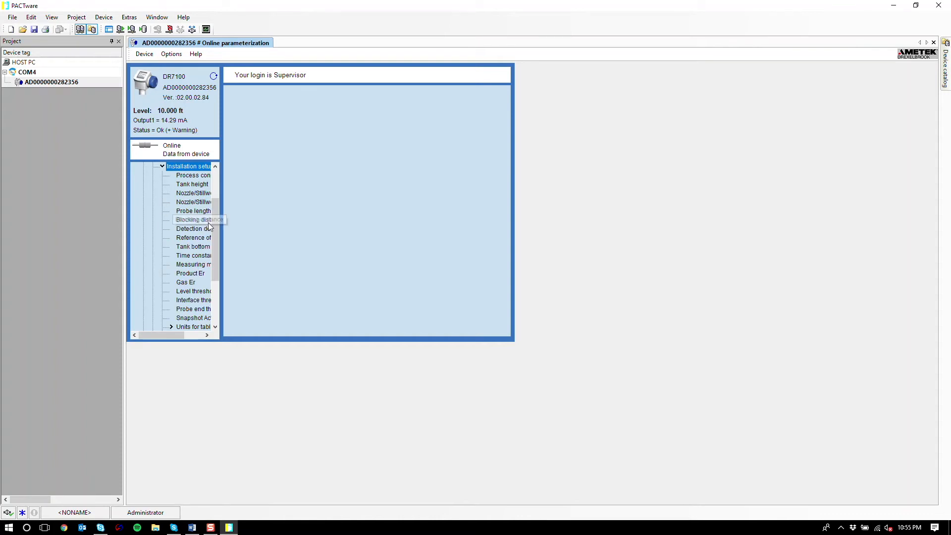
left_click_drag(221, 183, 260, 192)
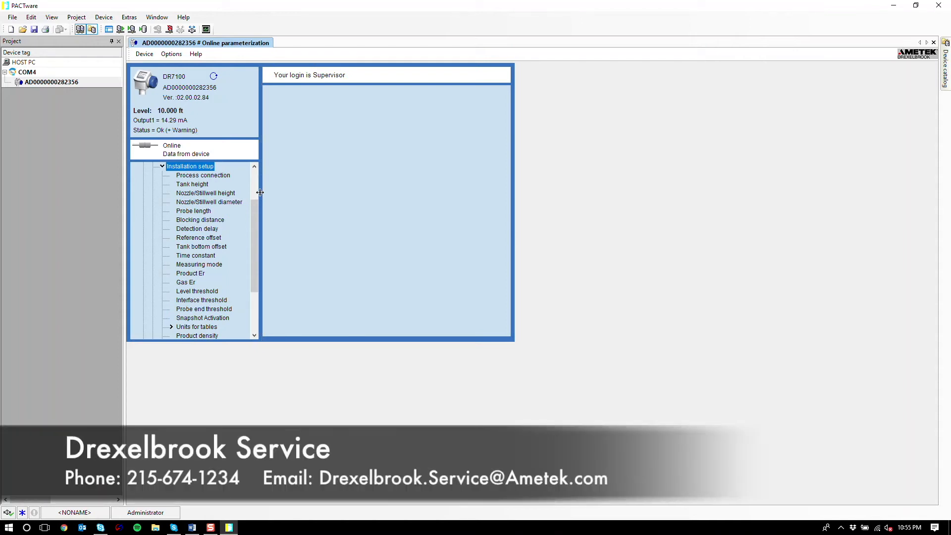
scroll(217, 276, "down", 3)
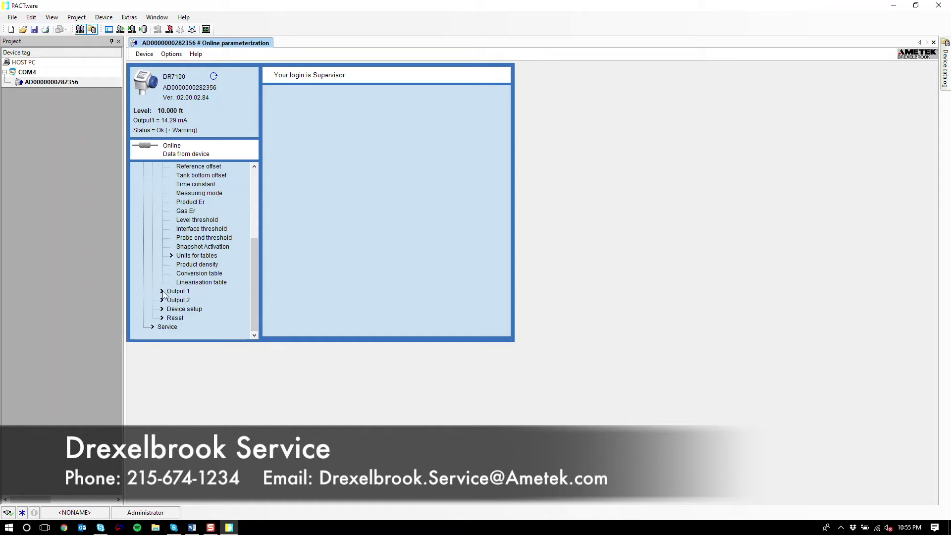
scroll(180, 282, "up", 3)
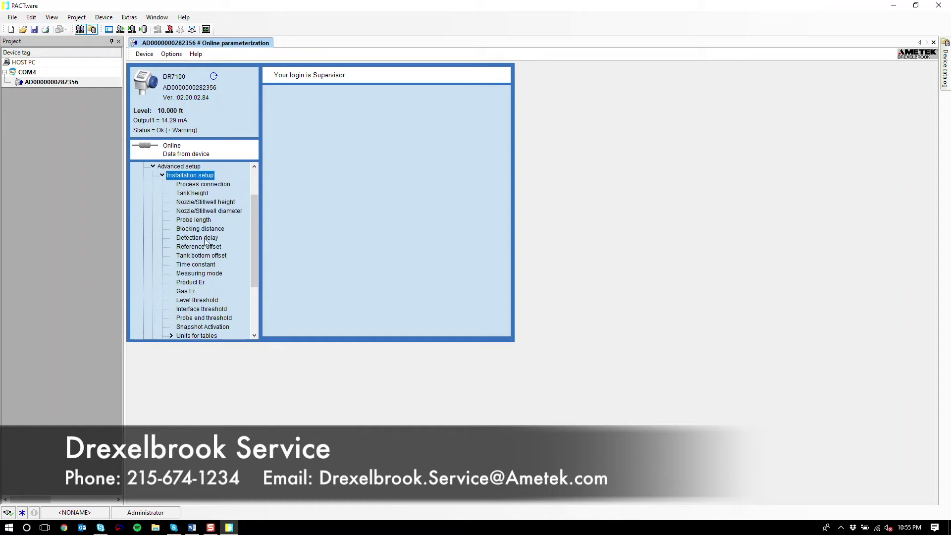
scroll(202, 317, "up", 2)
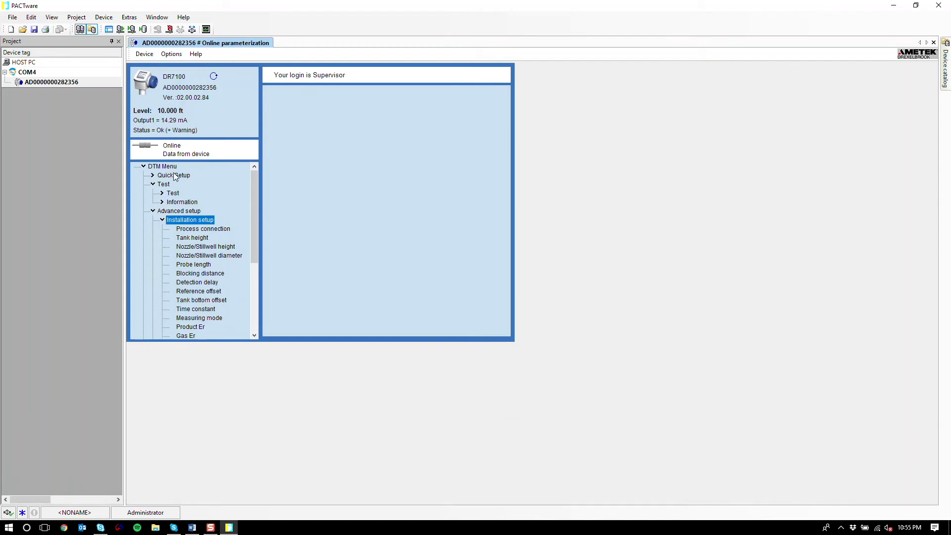
scroll(175, 177, "down", 5)
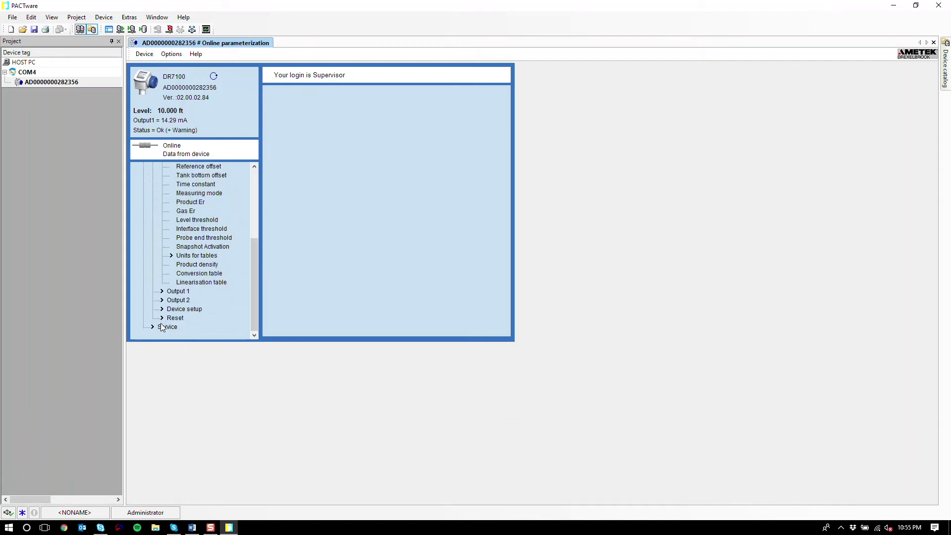
left_click(162, 317)
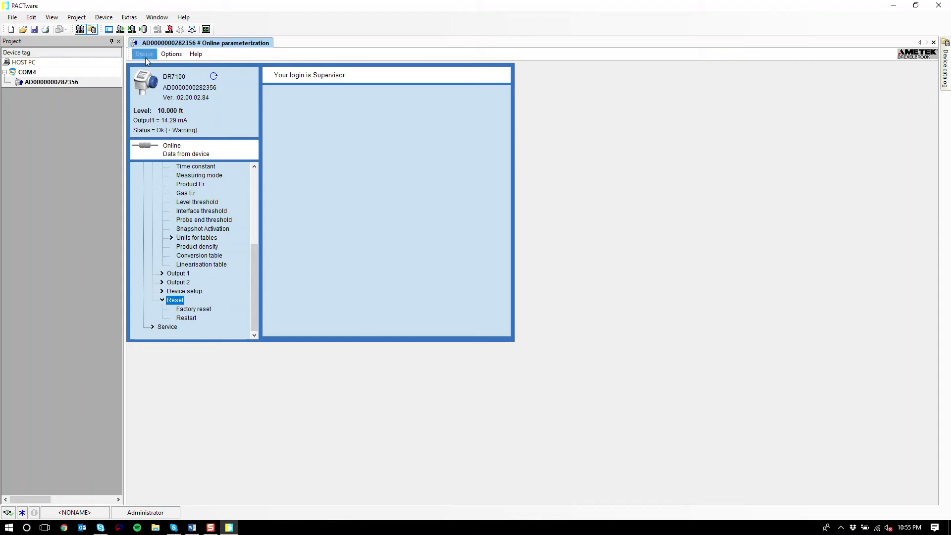
left_click(171, 54)
mouse_move(145, 54)
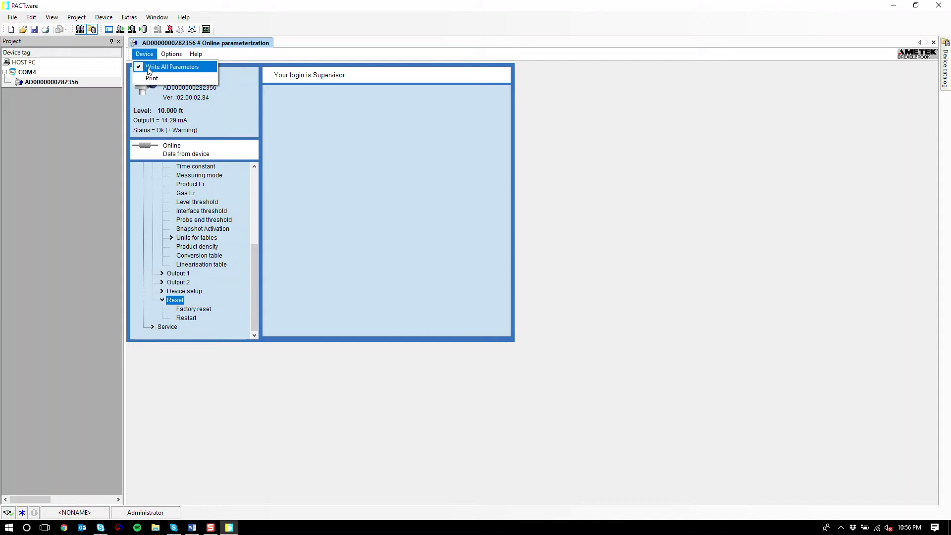
left_click(317, 121)
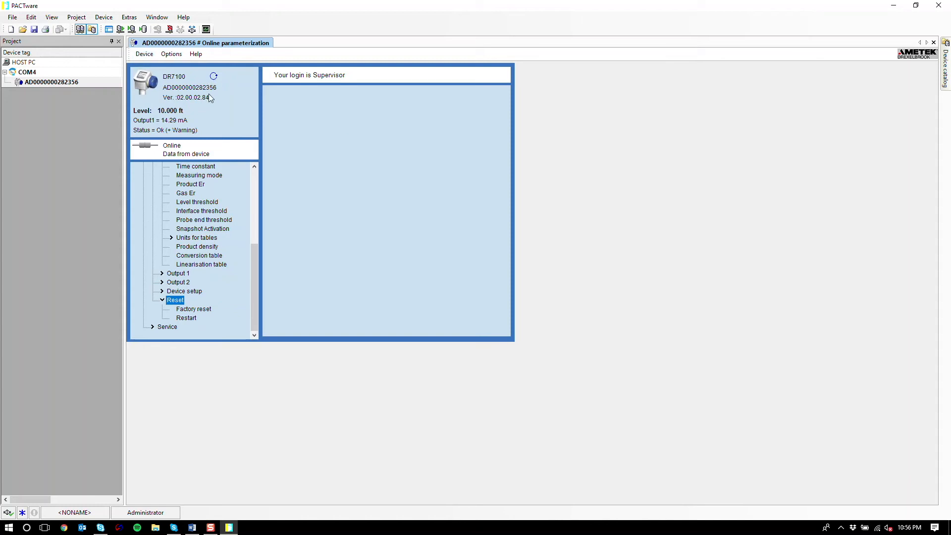
Export the device data to the Desktop as a configuration file named DR7100 TDR.
left_click(178, 58)
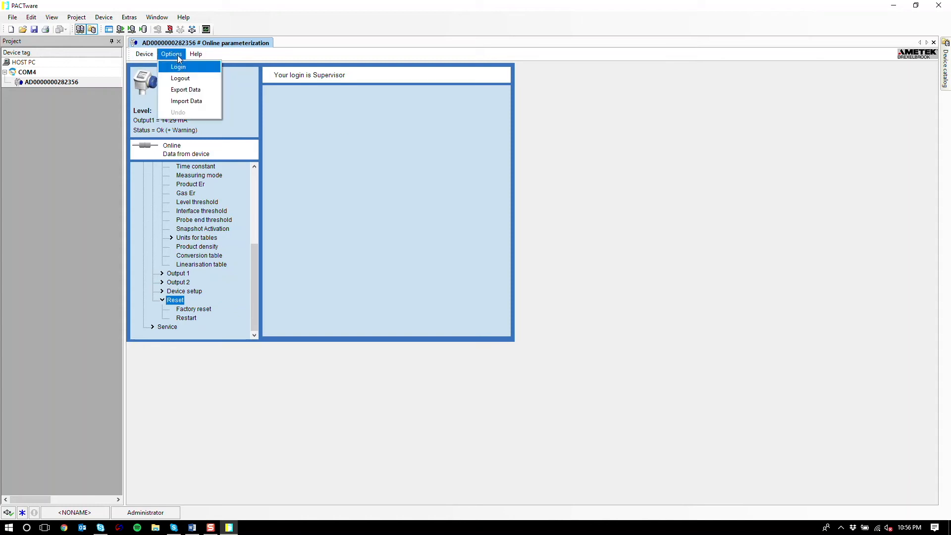
left_click(198, 90)
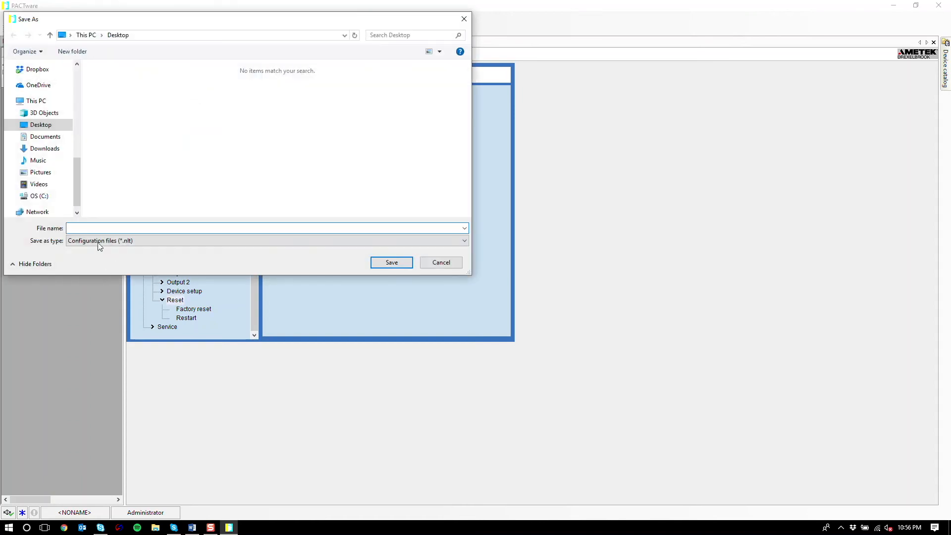
type("DR7100 TDR")
left_click(406, 263)
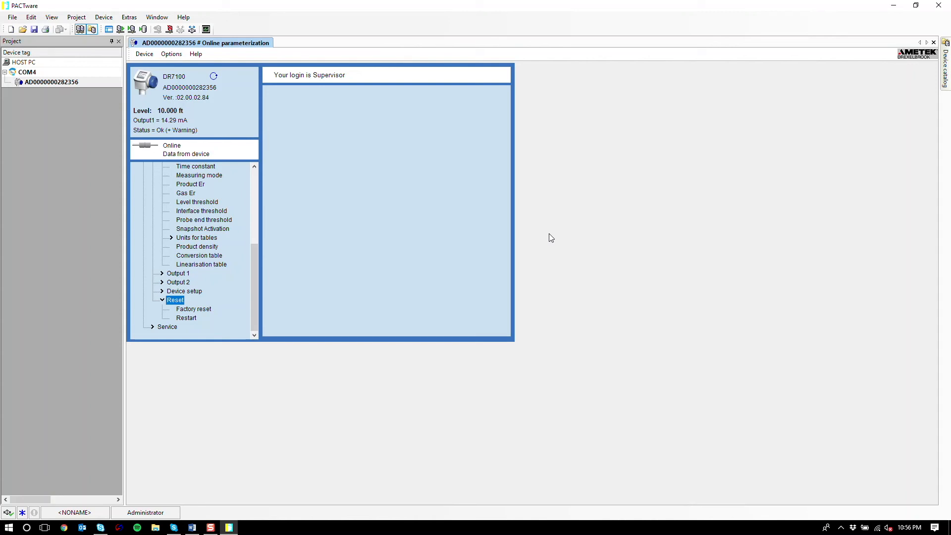
Import the device data from the DR7100 TDR.nlt configuration file on the Desktop.
left_click(183, 55)
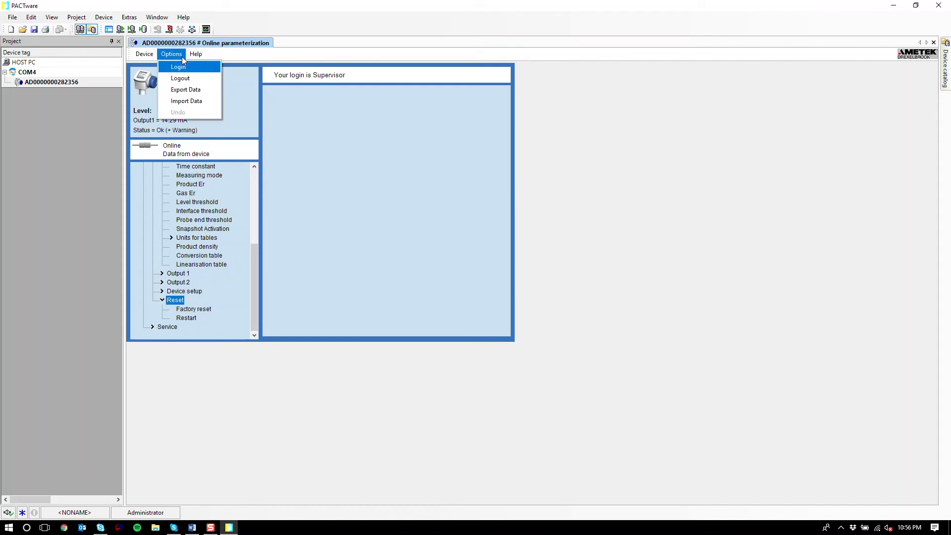
left_click(182, 101)
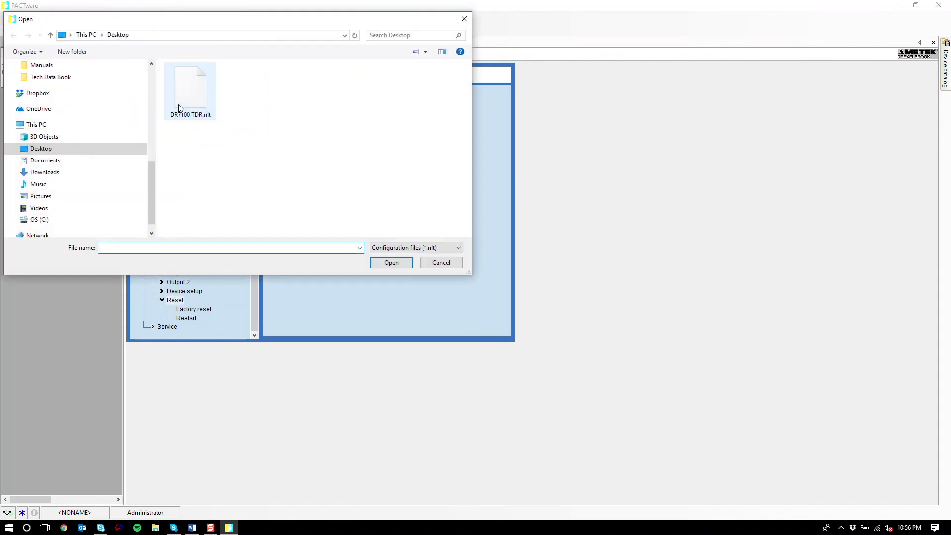
left_click(196, 78)
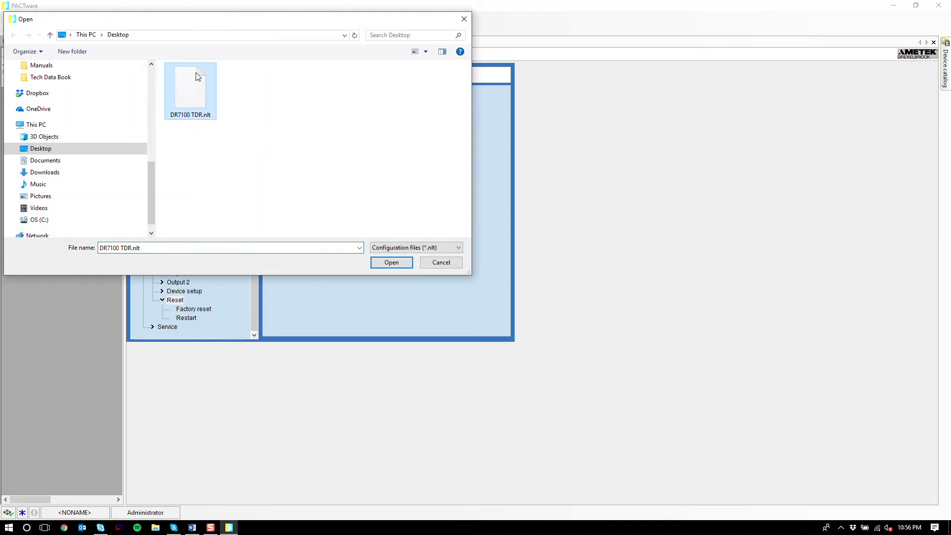
left_click(389, 268)
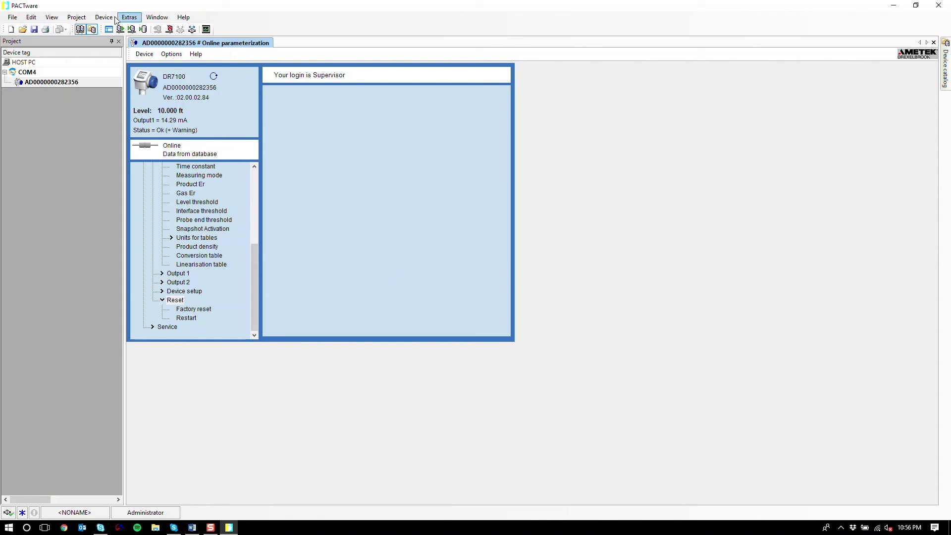
left_click(41, 84)
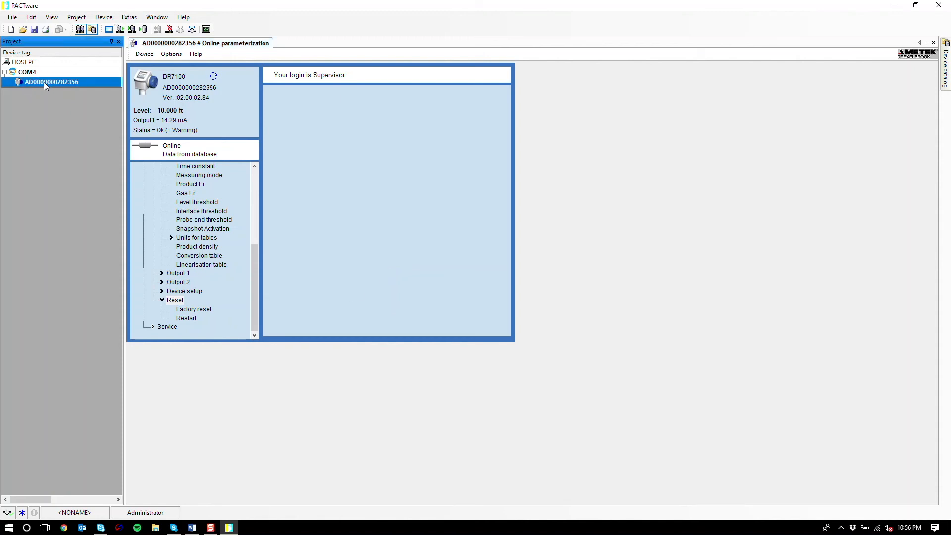
right_click(44, 82)
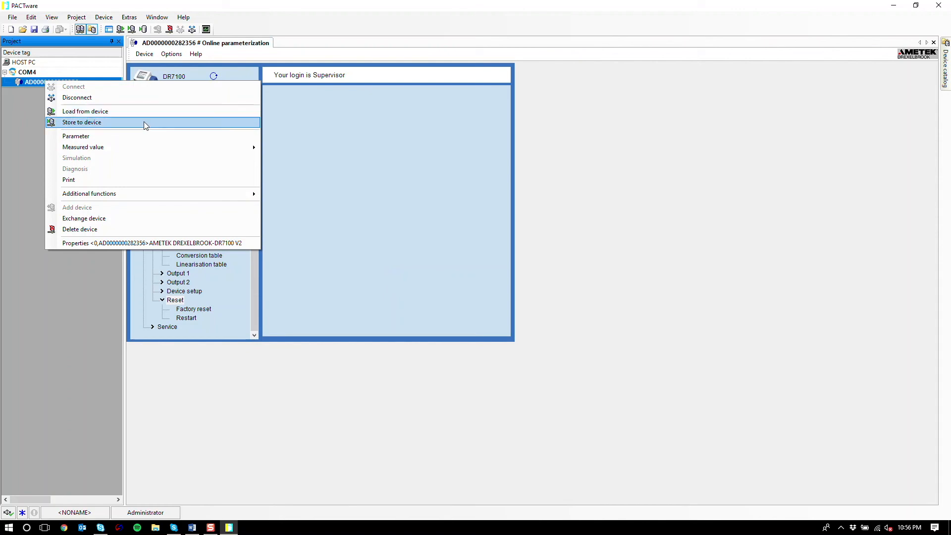
left_click(737, 168)
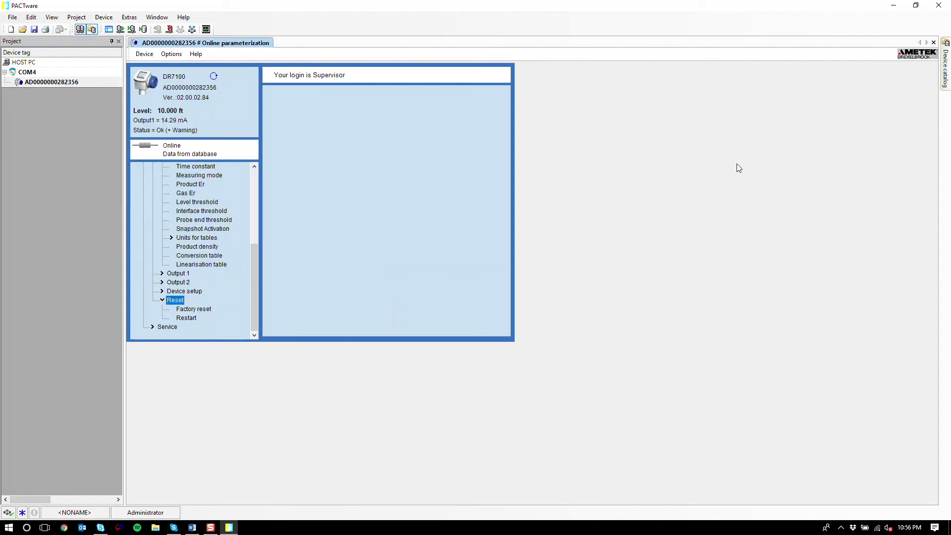